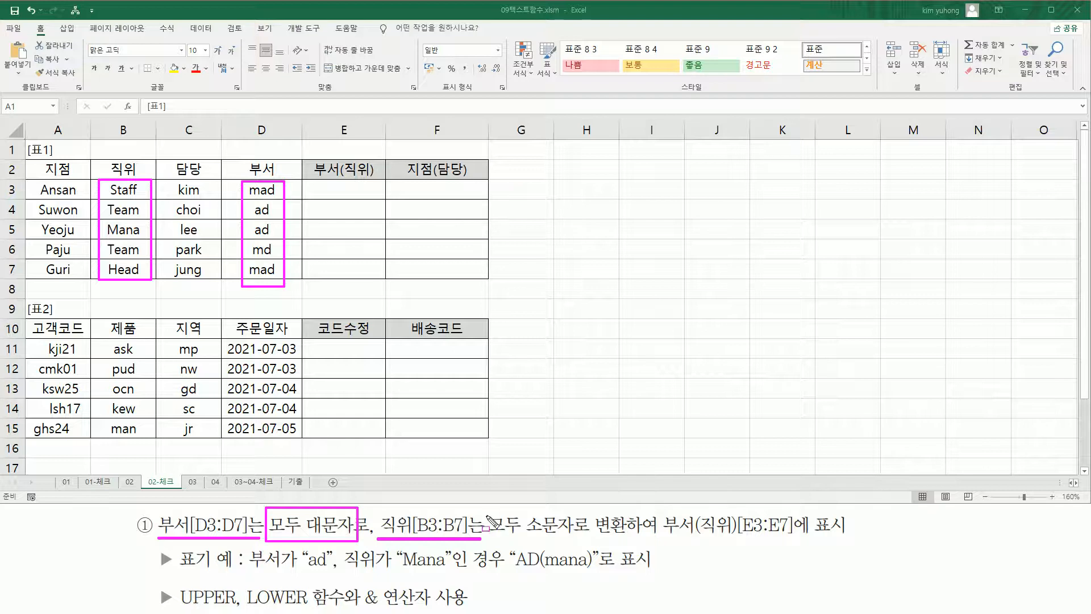
{"action": "left_click_drag", "start_coordinate": [488, 510], "coordinate": [628, 539]}
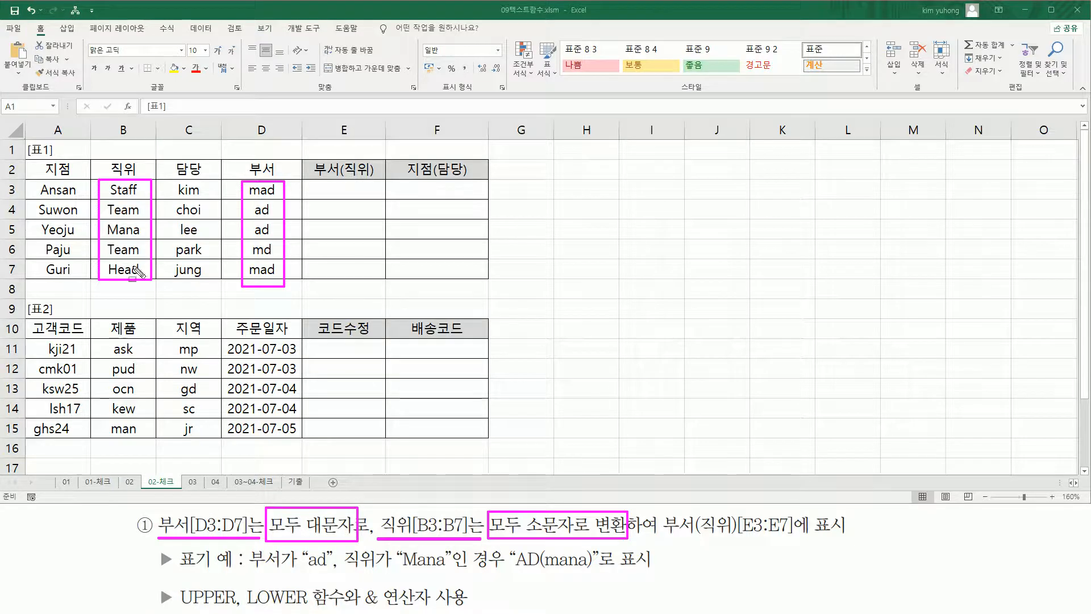
{"action": "left_click_drag", "start_coordinate": [654, 539], "coordinate": [808, 541]}
{"action": "left_click_drag", "start_coordinate": [316, 183], "coordinate": [368, 275]}
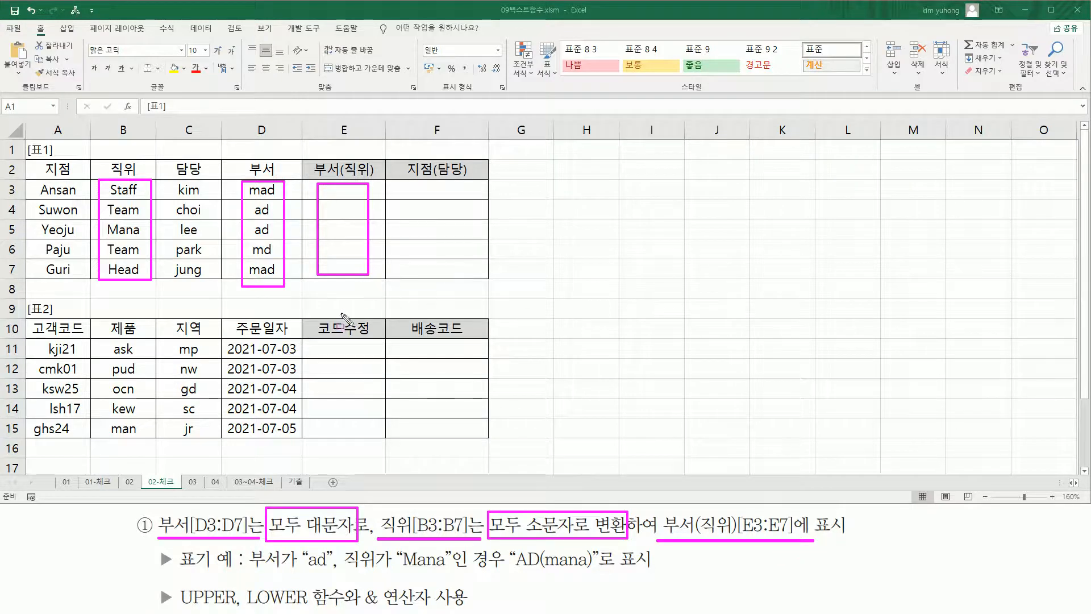
{"action": "left_click_drag", "start_coordinate": [307, 570], "coordinate": [327, 570]}
{"action": "left_click_drag", "start_coordinate": [401, 568], "coordinate": [443, 569]}
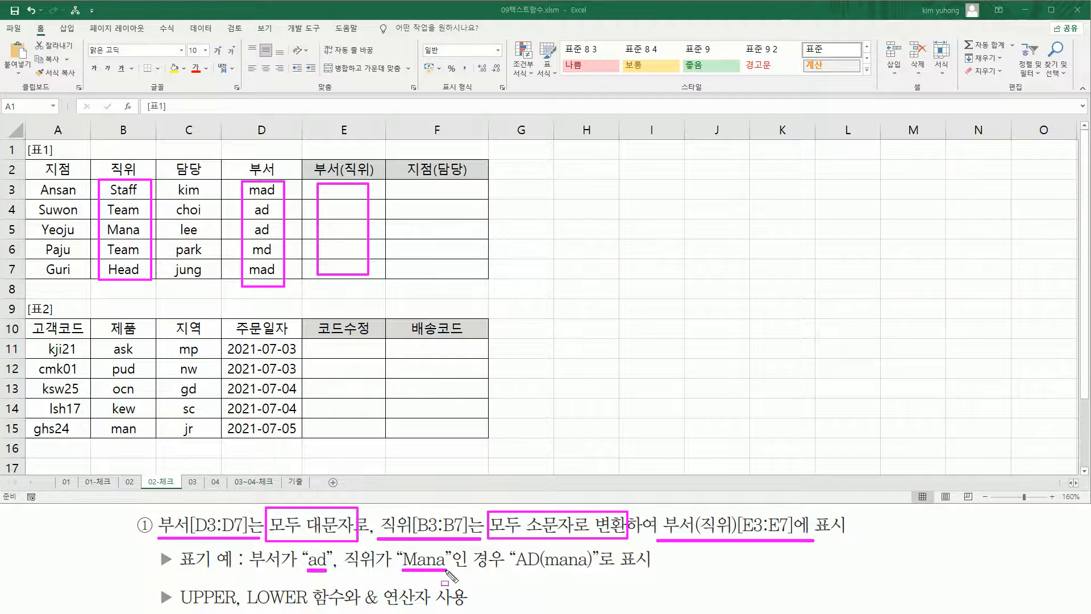
{"action": "left_click_drag", "start_coordinate": [510, 569], "coordinate": [595, 569]}
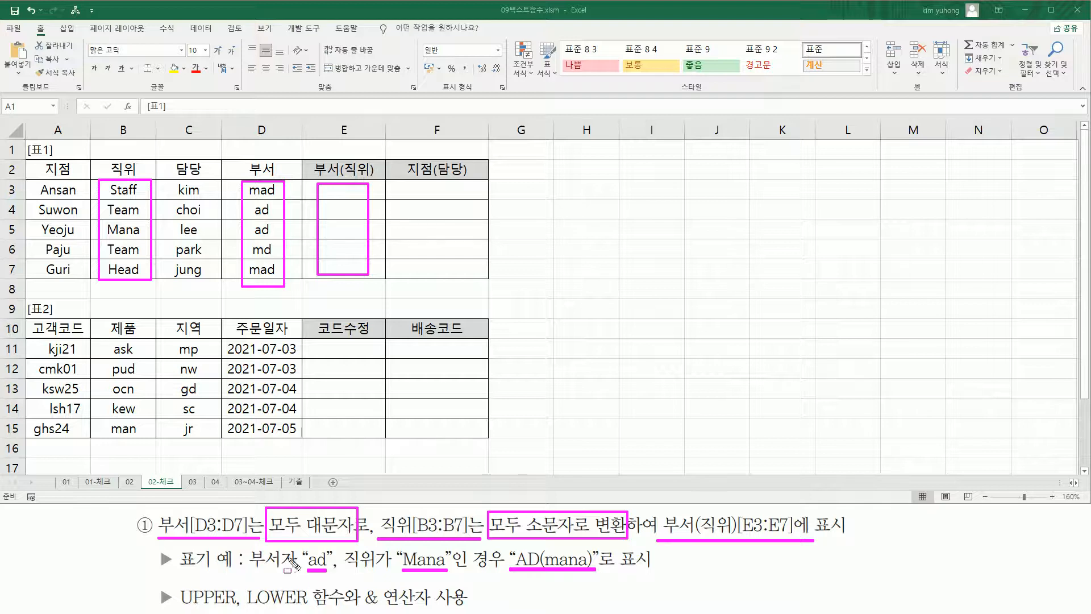
{"action": "mouse_move", "coordinate": [518, 547]}
{"action": "left_mouse_down"}
{"action": "mouse_move", "coordinate": [536, 554]}
{"action": "mouse_move", "coordinate": [519, 570]}
{"action": "mouse_move", "coordinate": [585, 570]}
{"action": "mouse_move", "coordinate": [552, 567]}
{"action": "left_mouse_up"}
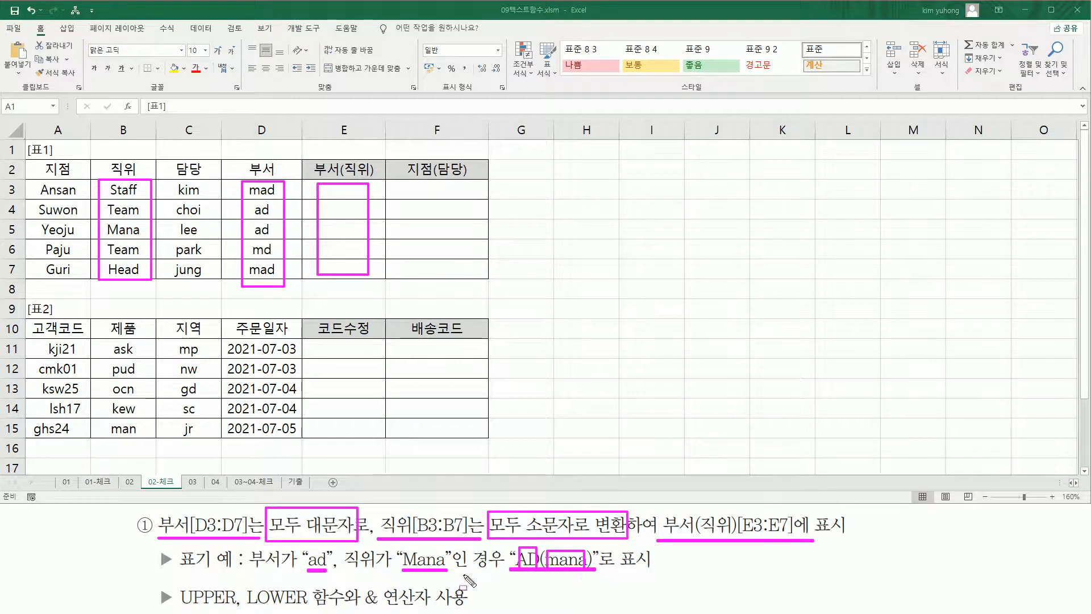
{"action": "left_click_drag", "start_coordinate": [174, 606], "coordinate": [467, 611]}
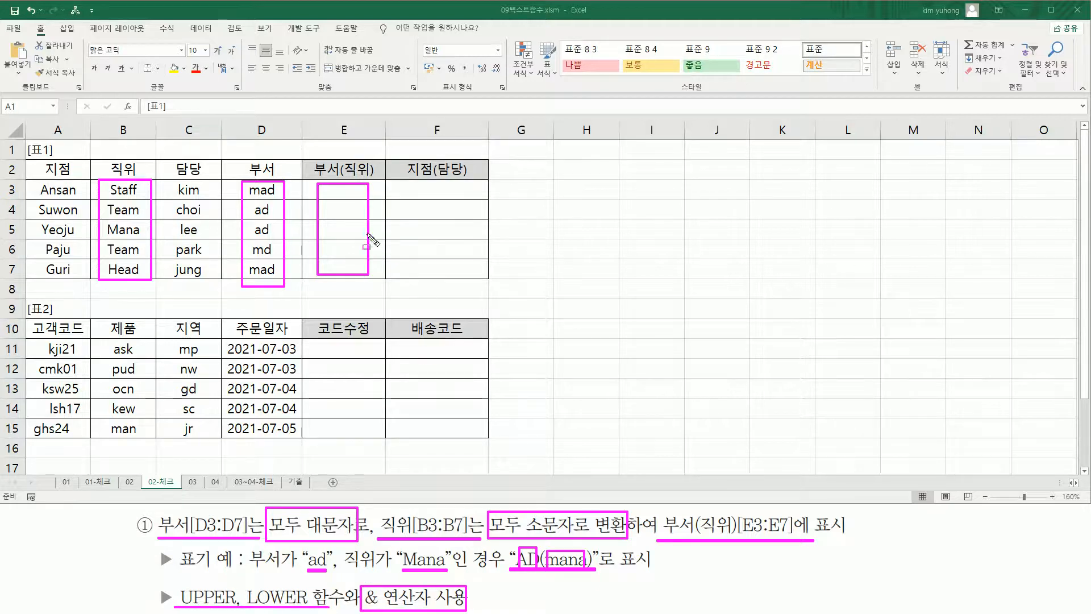
{"action": "key", "text": "Escape"}
Enter the formula =UPPER(D3) & LOWER(B3) in cell E3 to join the uppercase department and lowercase position.
{"action": "left_click", "coordinate": [364, 196]}
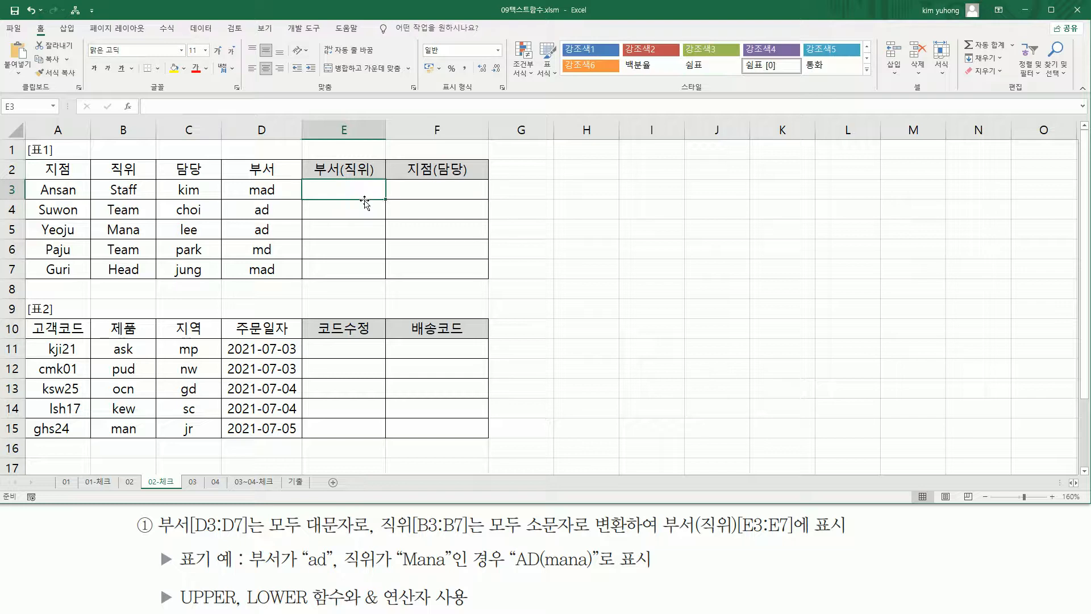
{"action": "type", "text": "="}
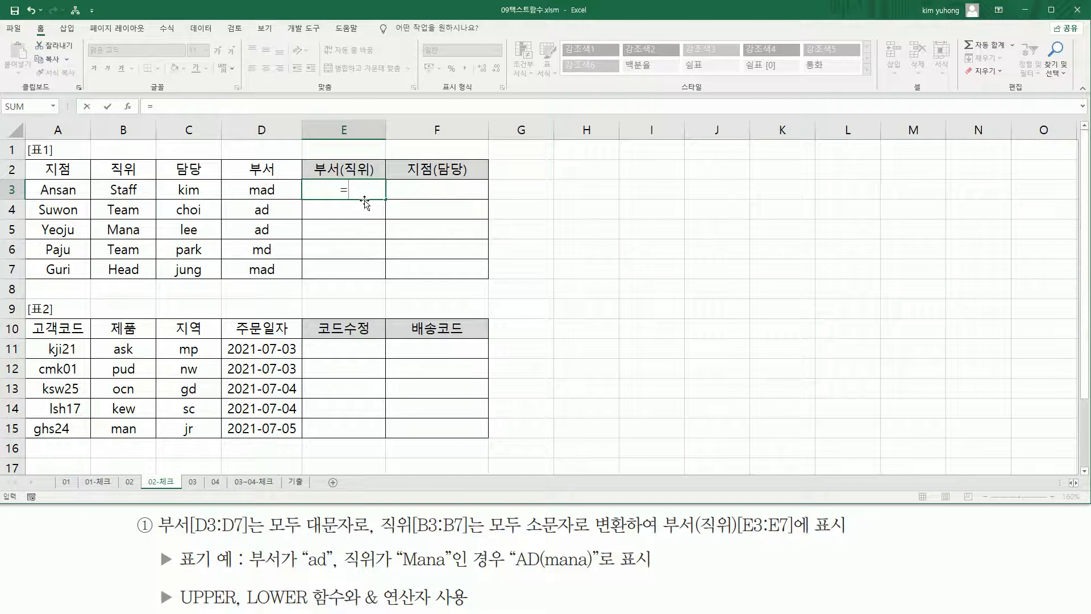
{"action": "type", "text": "UPPER("}
{"action": "key", "text": "Left"}
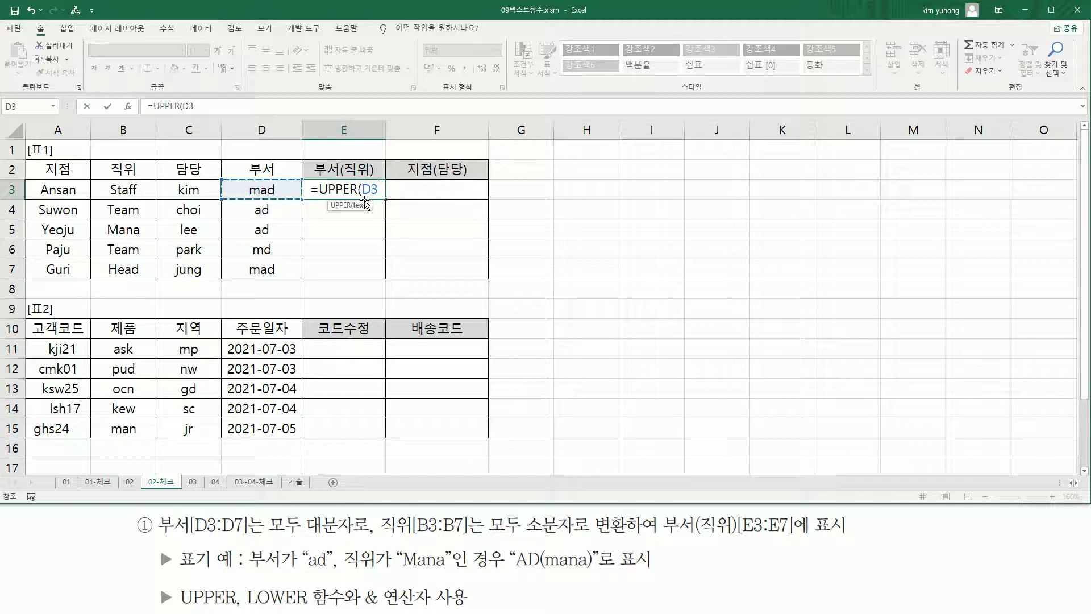
{"action": "type", "text": ")"}
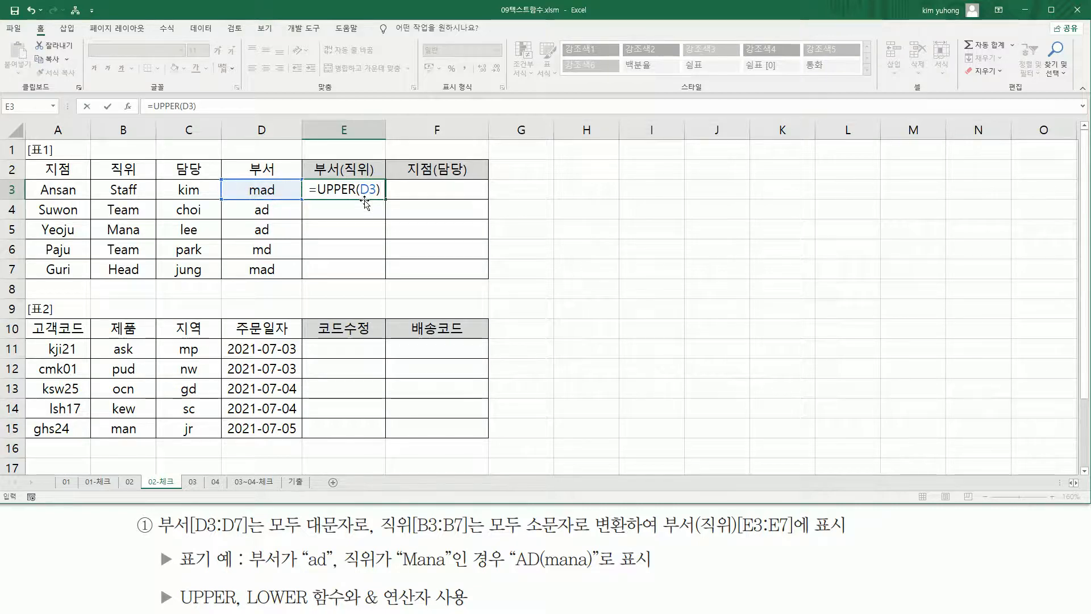
{"action": "type", "text": " &"}
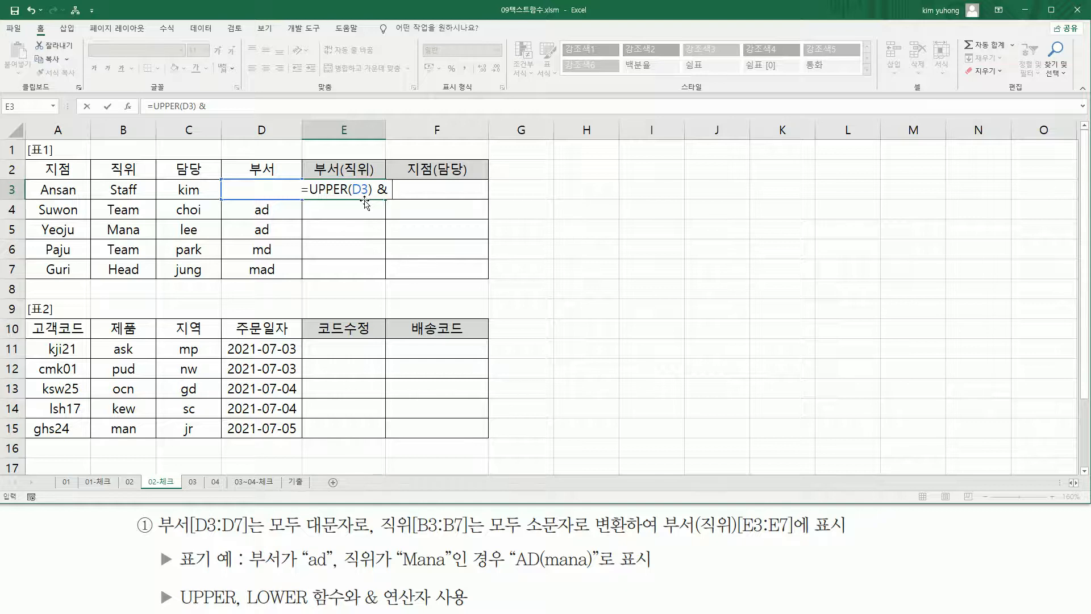
{"action": "type", "text": " LOWE"}
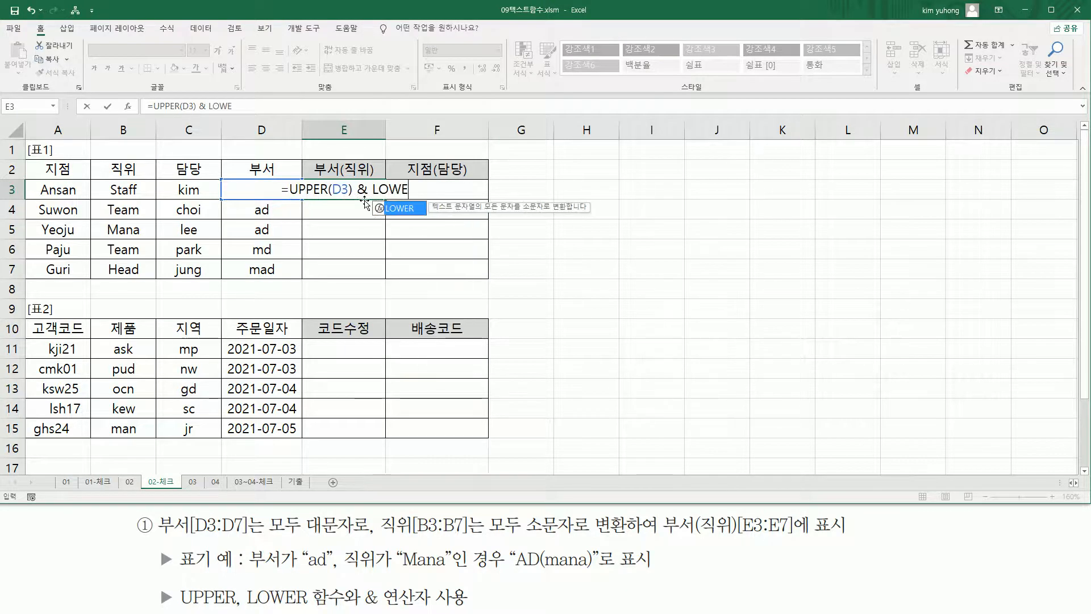
{"action": "type", "text": "R("}
{"action": "key", "text": "Left"}
{"action": "key", "text": "Left"}
{"action": "key", "text": "Left"}
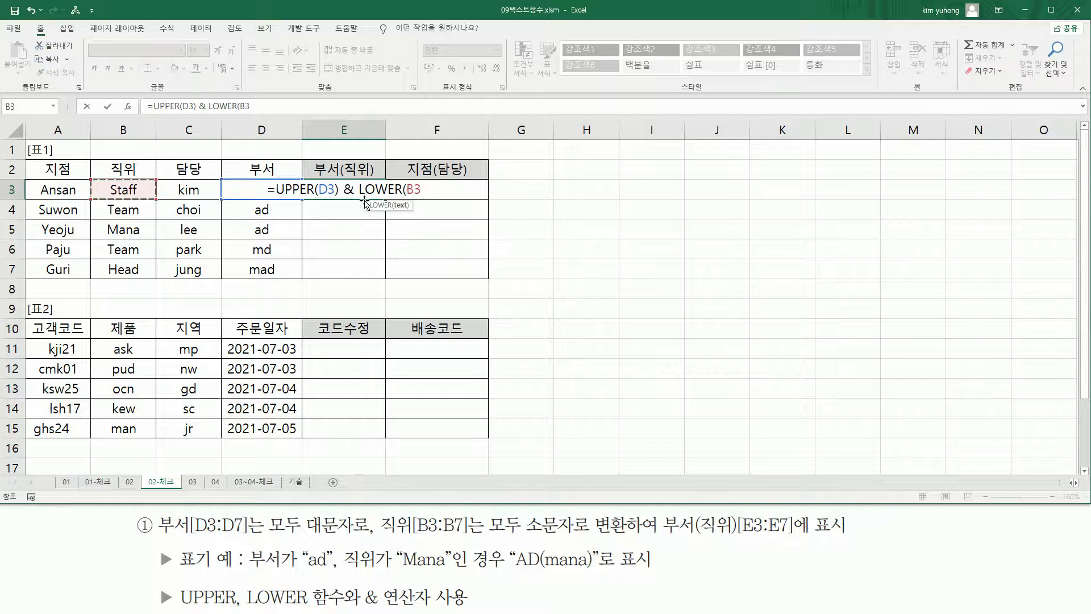
{"action": "type", "text": ")"}
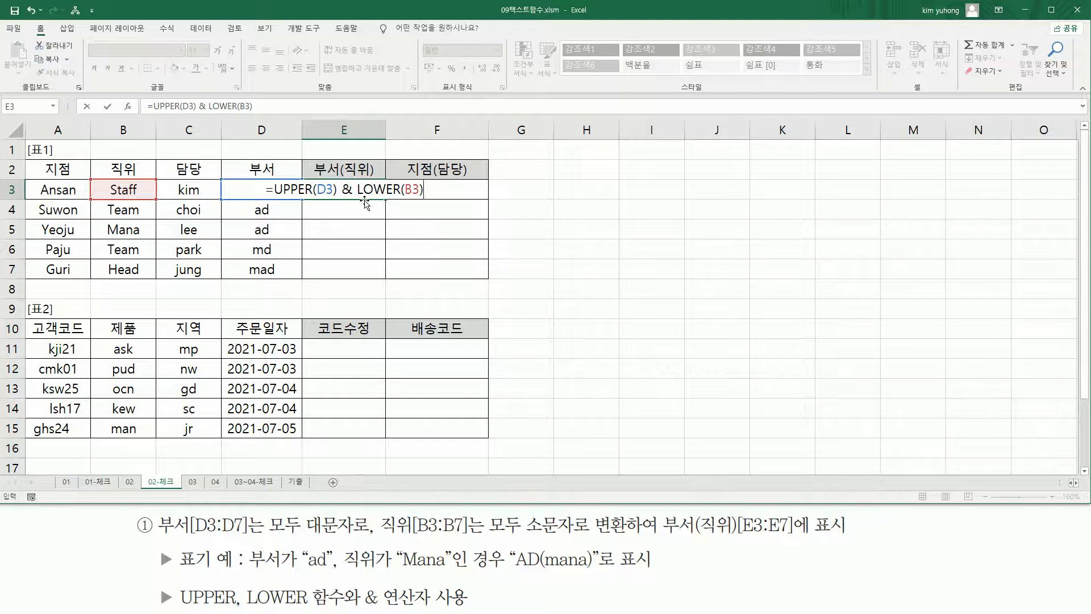
{"action": "key", "text": "Return"}
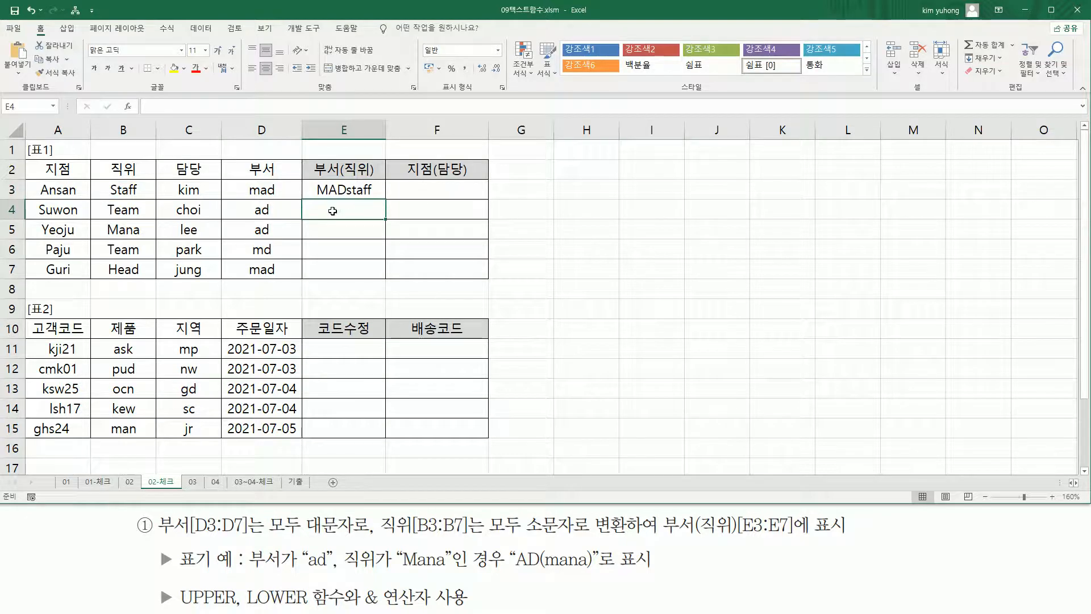
{"action": "left_click_drag", "start_coordinate": [316, 197], "coordinate": [342, 198]}
{"action": "left_click_drag", "start_coordinate": [340, 196], "coordinate": [374, 198]}
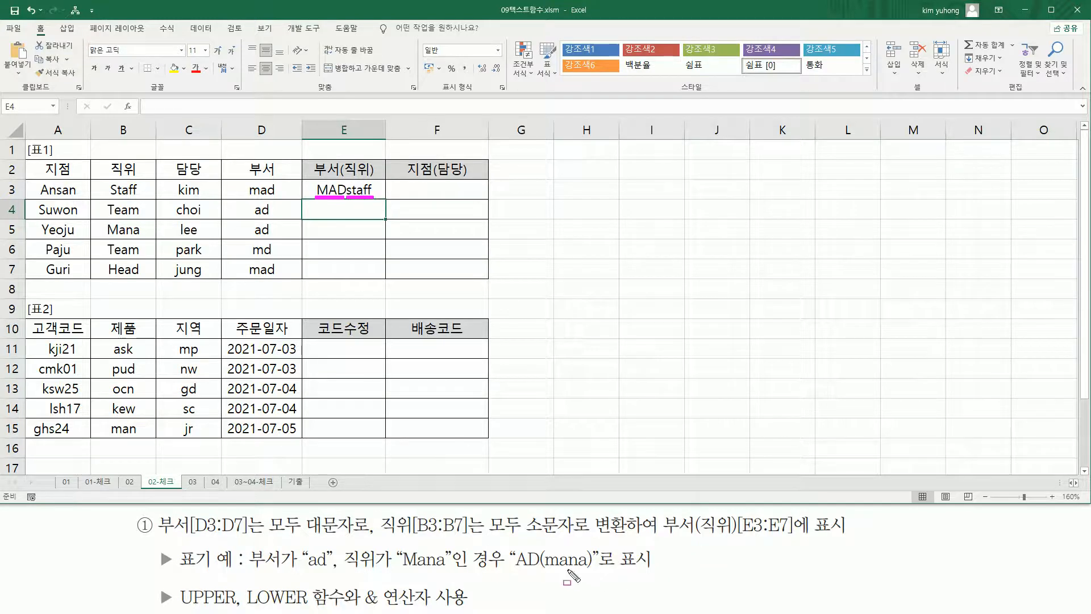
{"action": "mouse_move", "coordinate": [541, 558]}
{"action": "left_mouse_down"}
{"action": "mouse_move", "coordinate": [540, 579]}
{"action": "mouse_move", "coordinate": [544, 544]}
{"action": "left_mouse_up"}
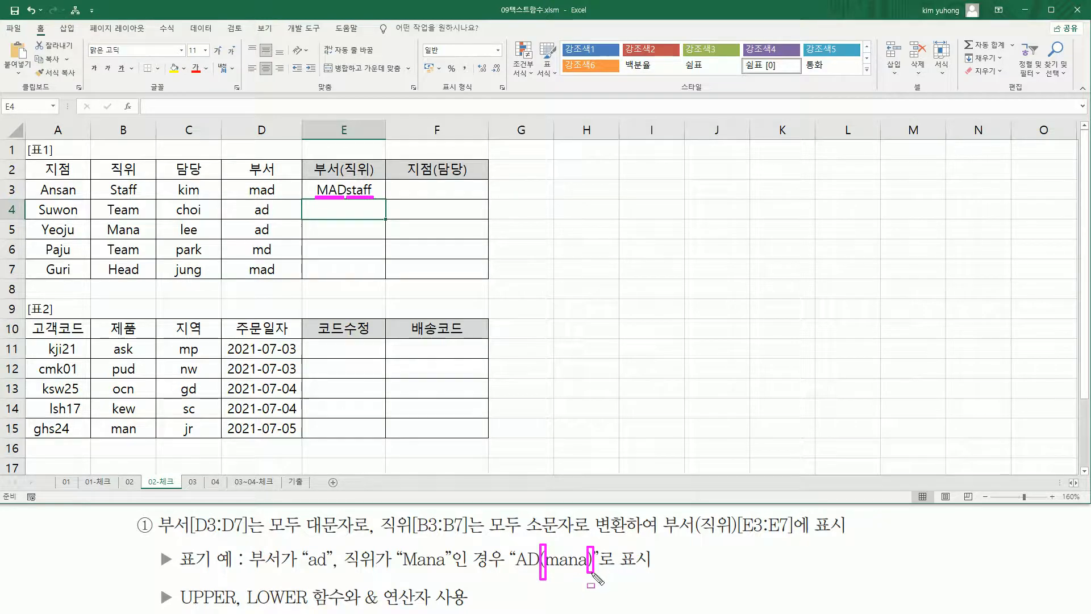
{"action": "key", "text": "Escape"}
Edit E3's formula to =UPPER(D3) & "(" & LOWER(B3) & ")" so the position is enclosed in parentheses.
{"action": "left_click", "coordinate": [341, 190]}
{"action": "double_click", "coordinate": [339, 188]}
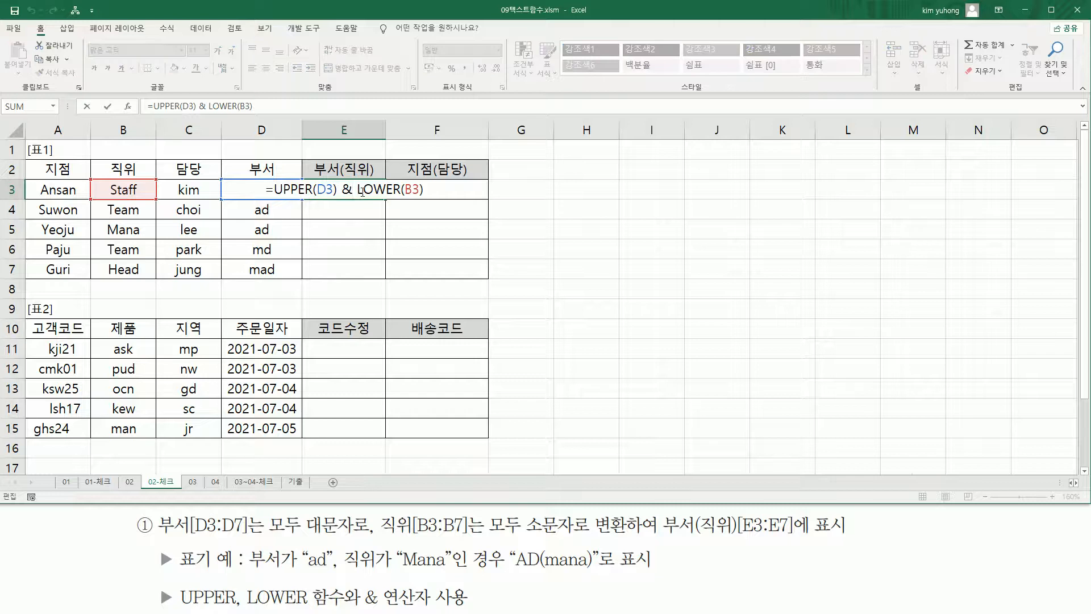
{"action": "left_click_drag", "start_coordinate": [357, 190], "coordinate": [451, 190]}
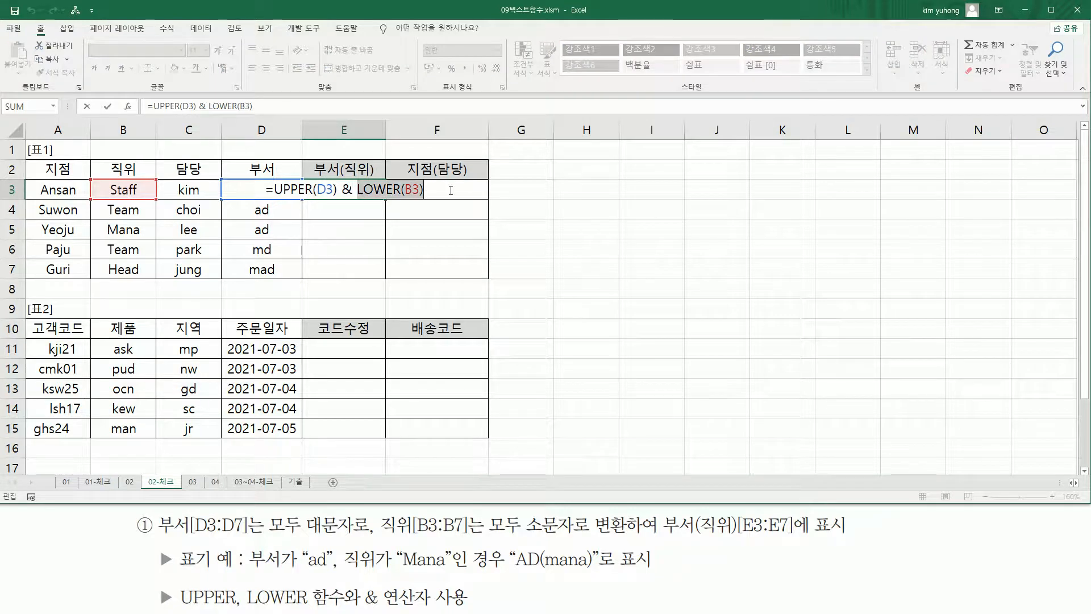
{"action": "left_click", "coordinate": [359, 191]}
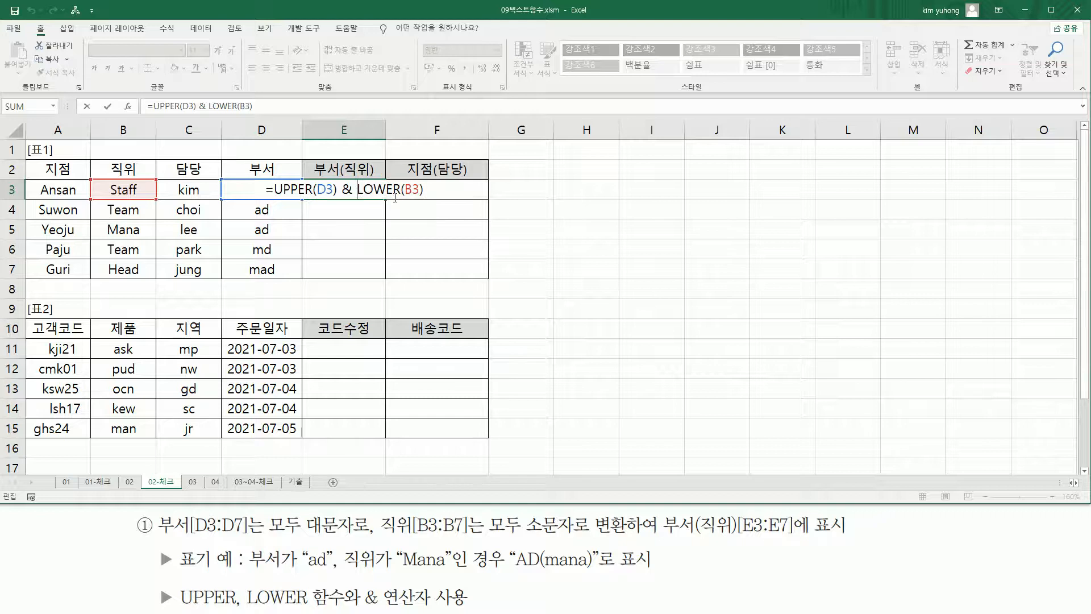
{"action": "type", "text": "\"(\""}
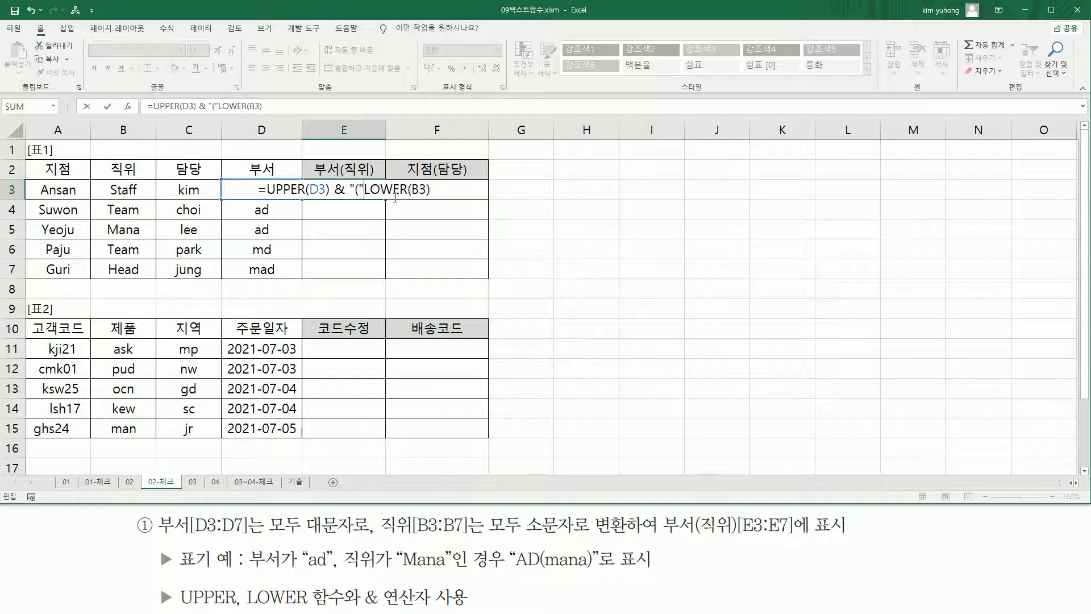
{"action": "type", "text": "  &"}
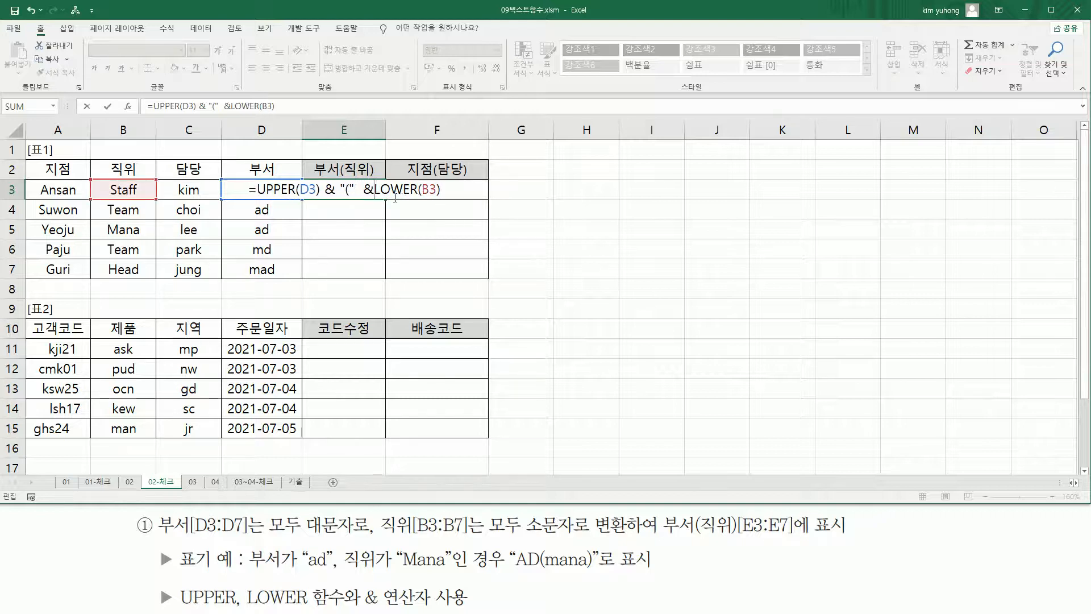
{"action": "key", "text": "shift+End"}
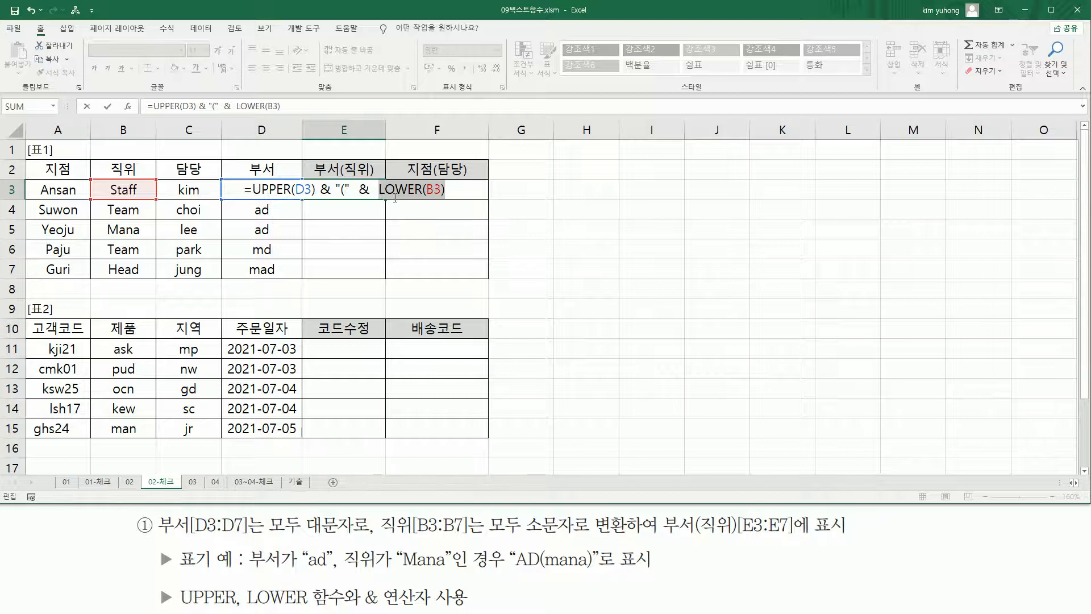
{"action": "key", "text": "End"}
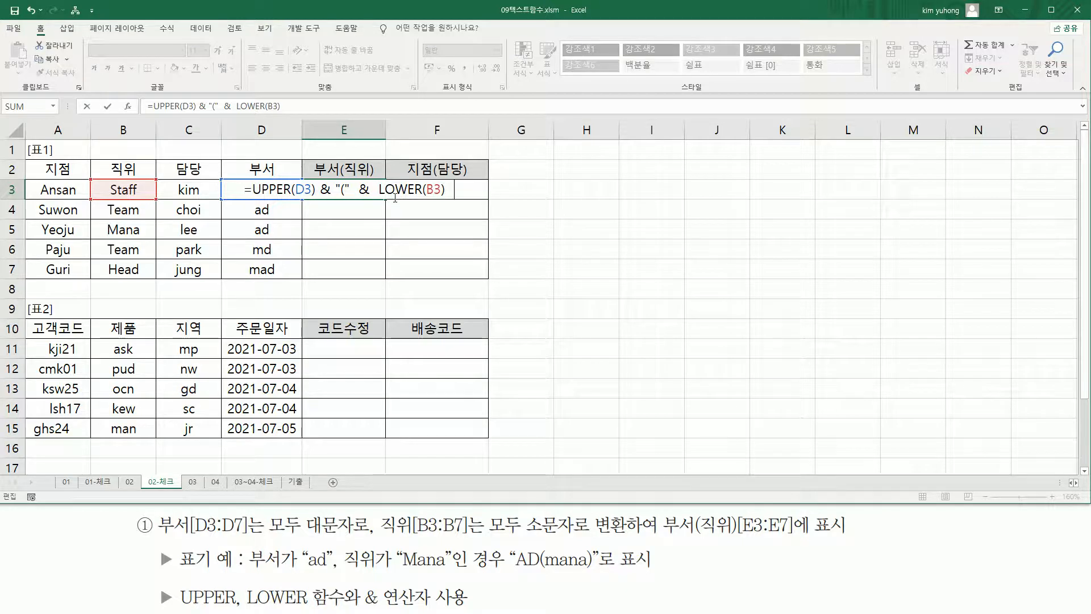
{"action": "type", "text": "& \")\""}
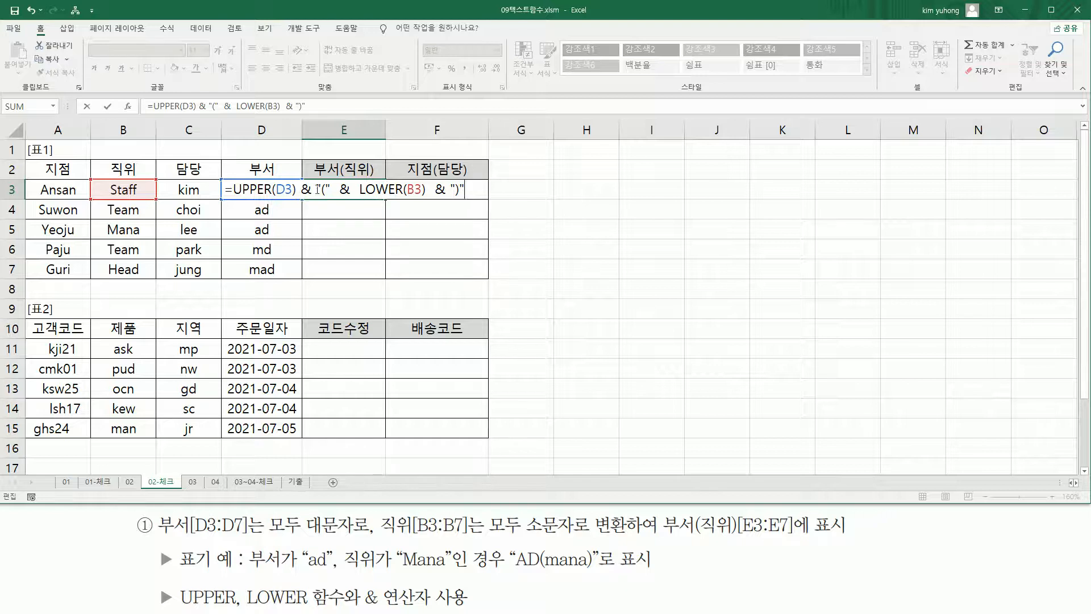
Copy the full formula text of E3, and fill the committed formula down through E7.
{"action": "left_click_drag", "start_coordinate": [226, 188], "coordinate": [737, 188]}
{"action": "key", "text": "ctrl+c"}
{"action": "key", "text": "Return"}
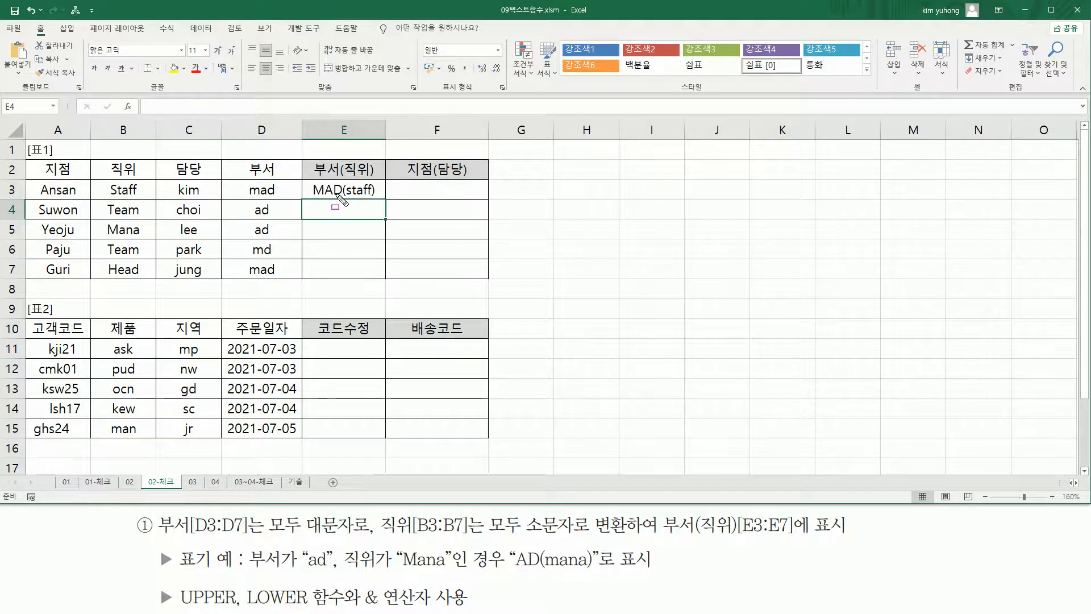
{"action": "left_click", "coordinate": [375, 196]}
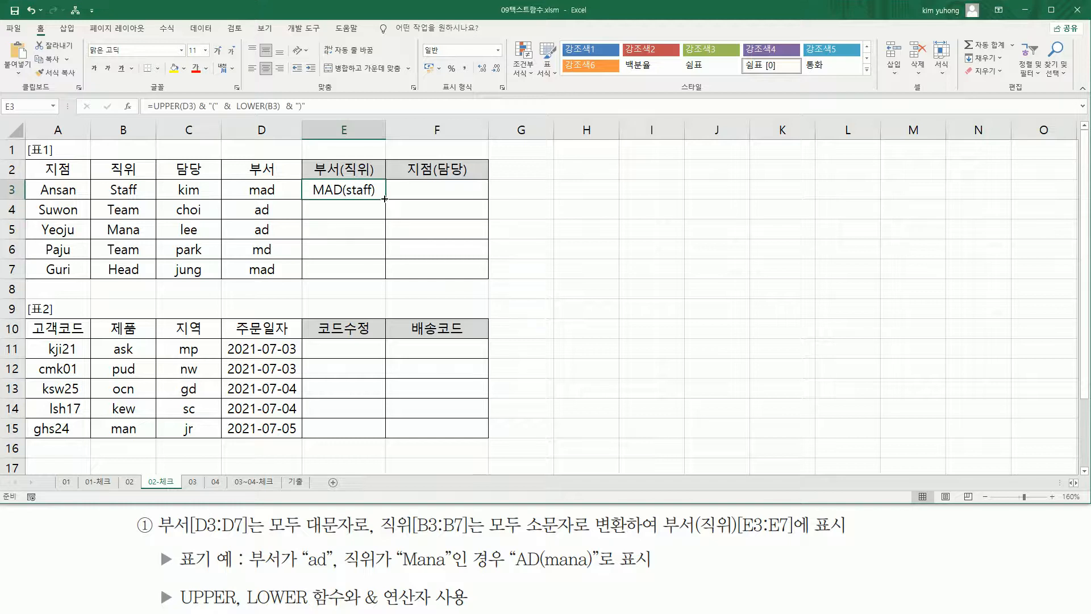
{"action": "left_click_drag", "start_coordinate": [385, 199], "coordinate": [378, 274]}
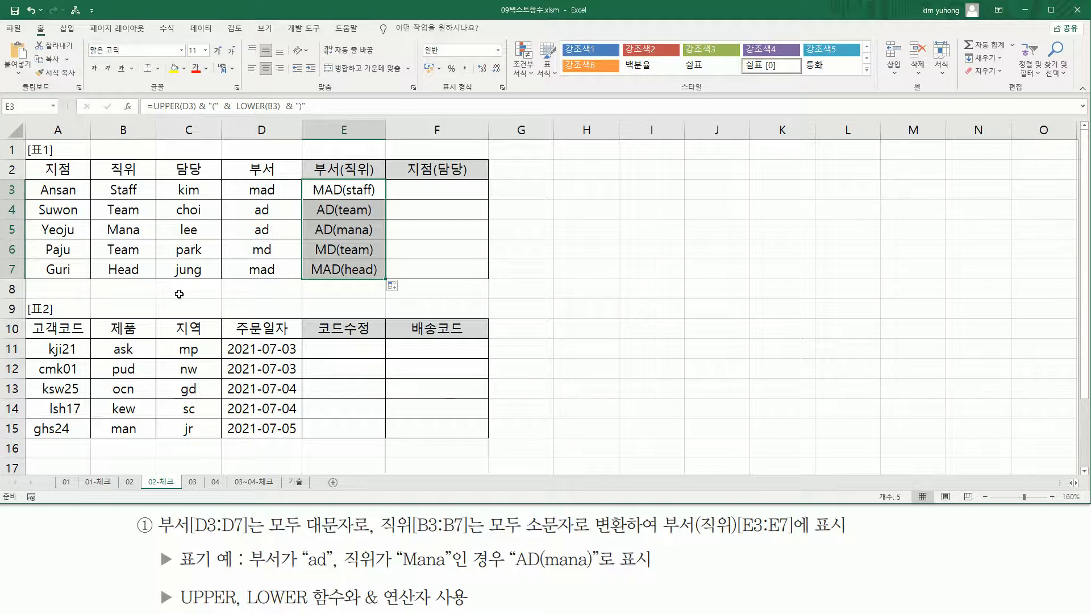
Enter the copied formula in B8 as plain text with a leading apostrophe.
{"action": "left_click", "coordinate": [120, 292]}
{"action": "key", "text": "ctrl+v"}
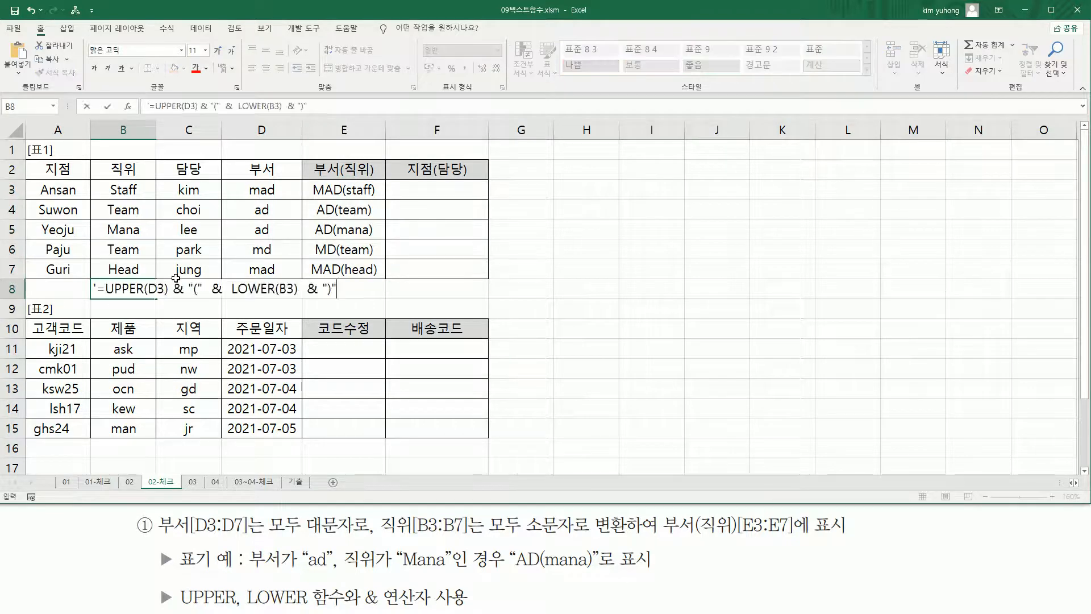
{"action": "key", "text": "Return"}
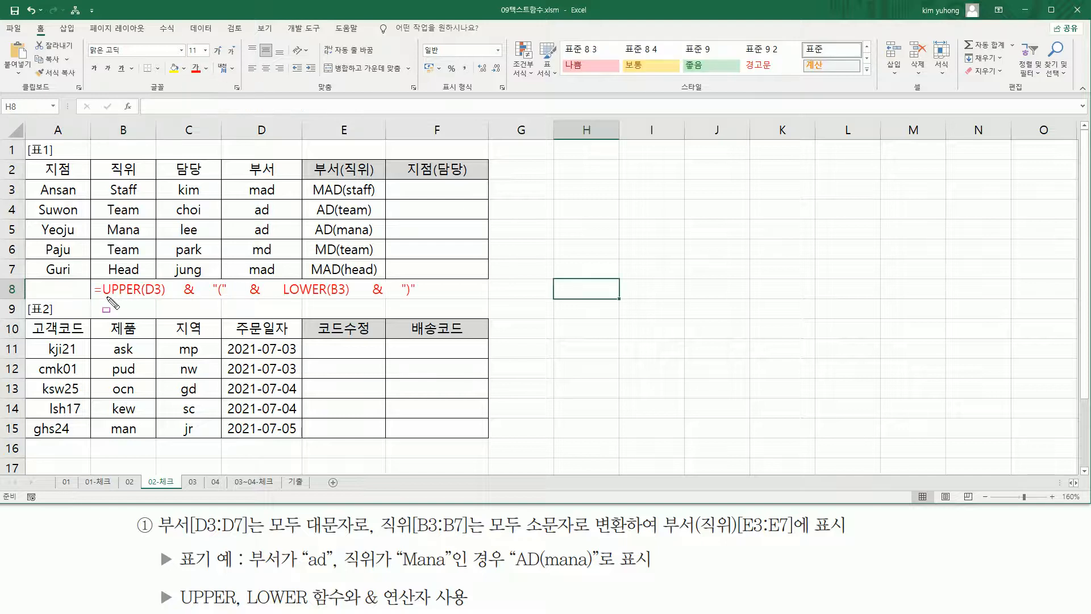
{"action": "left_click_drag", "start_coordinate": [101, 296], "coordinate": [163, 296]}
{"action": "left_click_drag", "start_coordinate": [280, 298], "coordinate": [350, 297]}
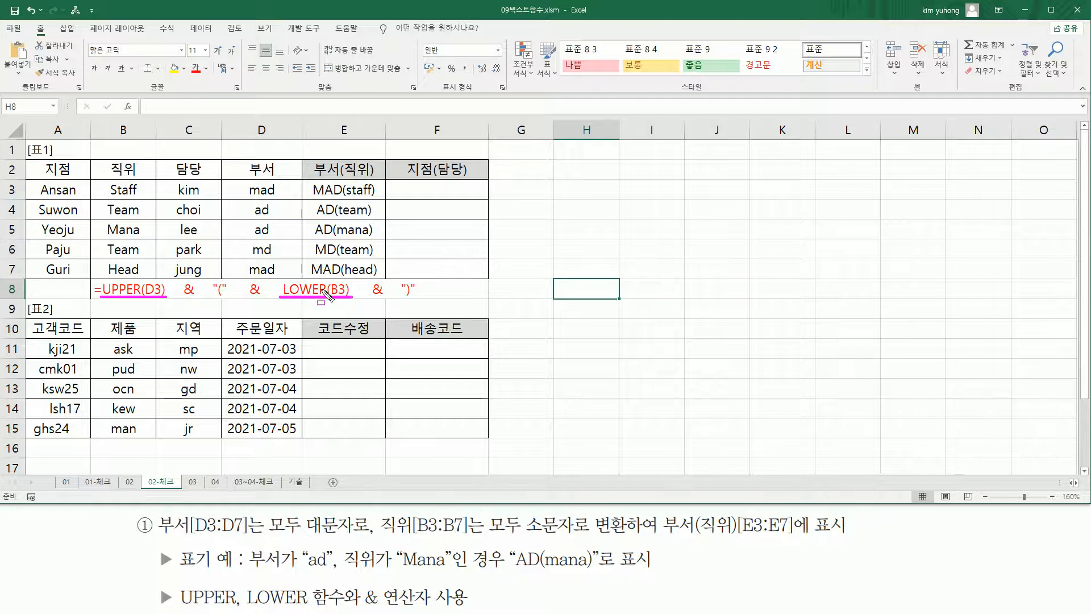
{"action": "mouse_move", "coordinate": [183, 275]}
{"action": "left_mouse_down"}
{"action": "mouse_move", "coordinate": [196, 310]}
{"action": "mouse_move", "coordinate": [183, 275]}
{"action": "mouse_move", "coordinate": [227, 296]}
{"action": "mouse_move", "coordinate": [260, 274]}
{"action": "mouse_move", "coordinate": [246, 310]}
{"action": "mouse_move", "coordinate": [265, 311]}
{"action": "left_mouse_up"}
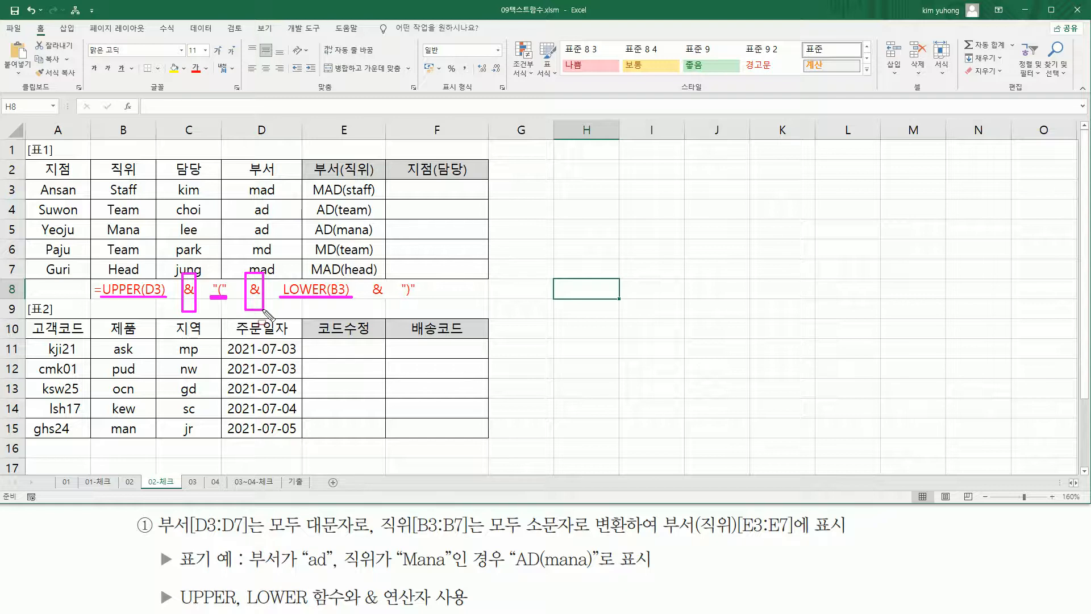
{"action": "mouse_move", "coordinate": [374, 275]}
{"action": "left_mouse_down"}
{"action": "mouse_move", "coordinate": [389, 312]}
{"action": "mouse_move", "coordinate": [418, 298]}
{"action": "left_mouse_up"}
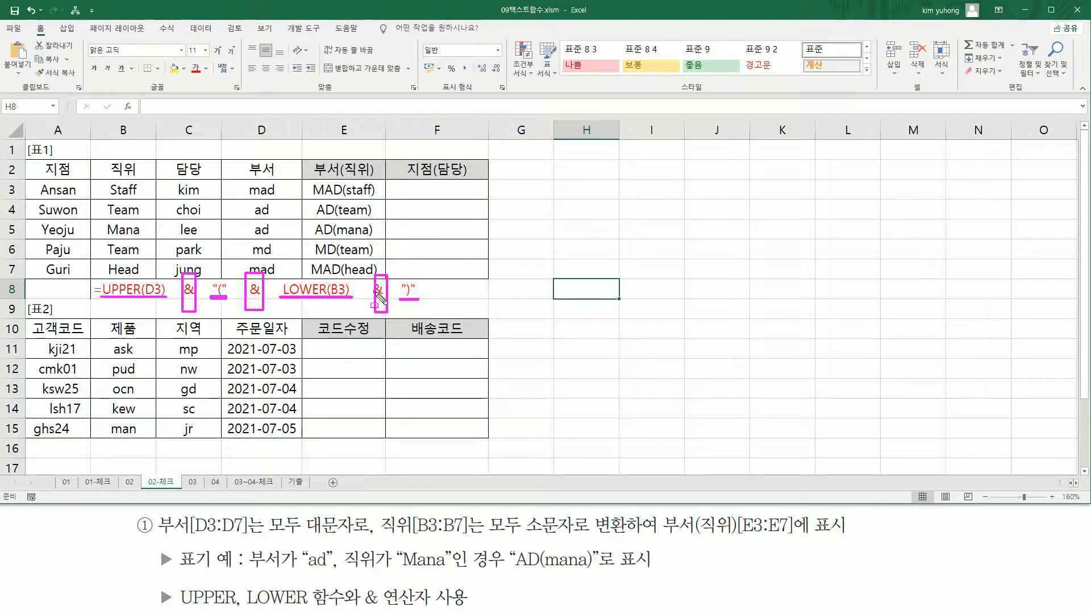
{"action": "key", "text": "Escape"}
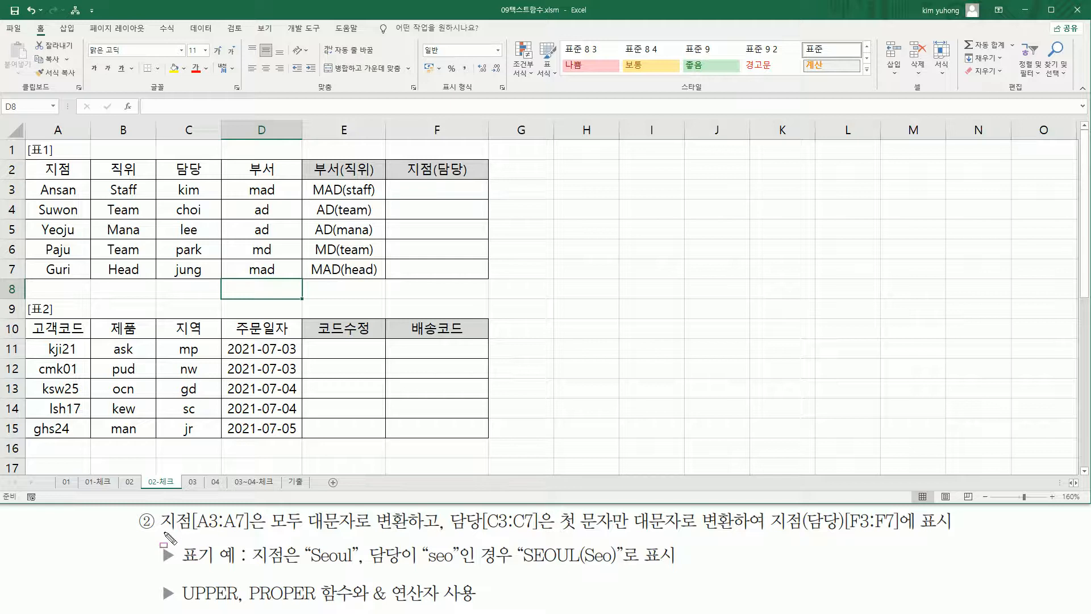
{"action": "left_click_drag", "start_coordinate": [156, 533], "coordinate": [262, 534]}
{"action": "left_click_drag", "start_coordinate": [34, 181], "coordinate": [85, 283]}
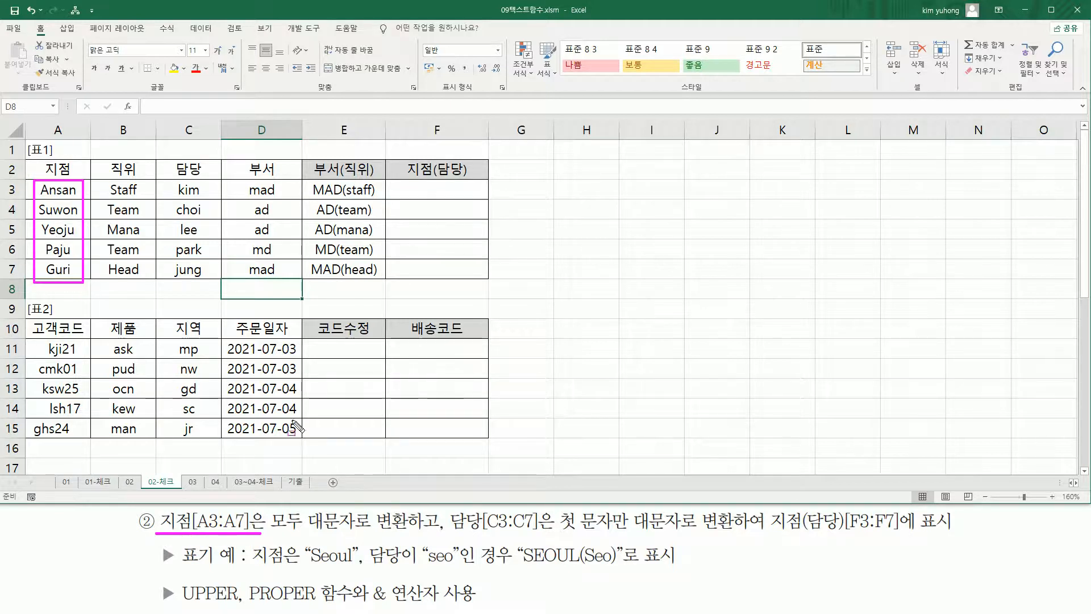
Review the second task's instructions for combining uppercase branches A3:A7 and proper-case contacts C3:C7 in F3:F7.
{"action": "mouse_move", "coordinate": [265, 508]}
{"action": "left_mouse_down"}
{"action": "mouse_move", "coordinate": [280, 524]}
{"action": "mouse_move", "coordinate": [417, 532]}
{"action": "mouse_move", "coordinate": [410, 537]}
{"action": "left_mouse_up"}
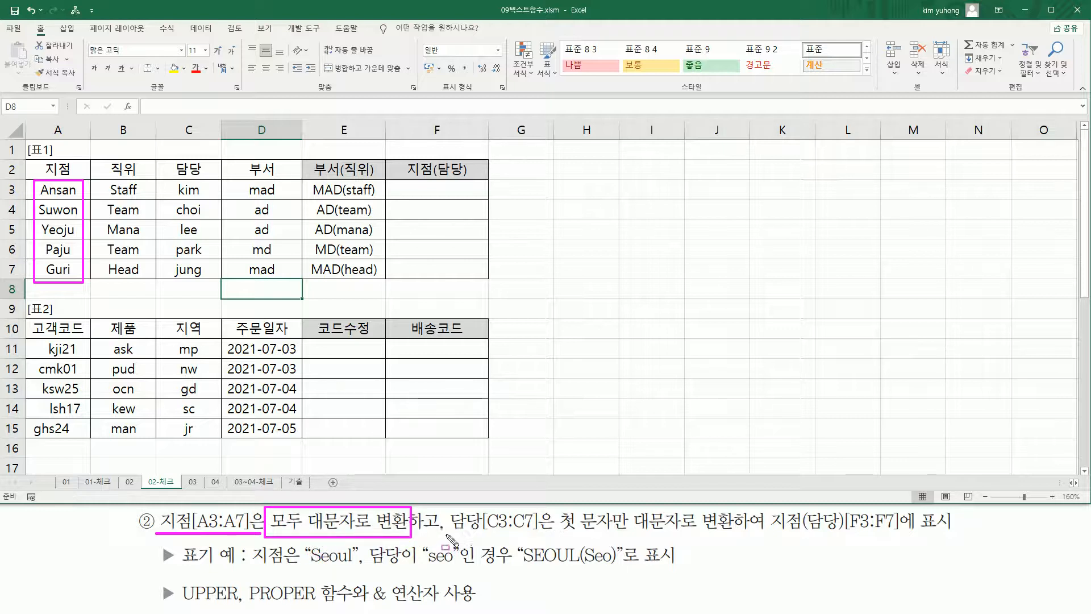
{"action": "left_click_drag", "start_coordinate": [451, 530], "coordinate": [534, 531]}
{"action": "mouse_move", "coordinate": [170, 180]}
{"action": "left_mouse_down"}
{"action": "mouse_move", "coordinate": [193, 210]}
{"action": "mouse_move", "coordinate": [219, 292]}
{"action": "mouse_move", "coordinate": [211, 285]}
{"action": "left_mouse_up"}
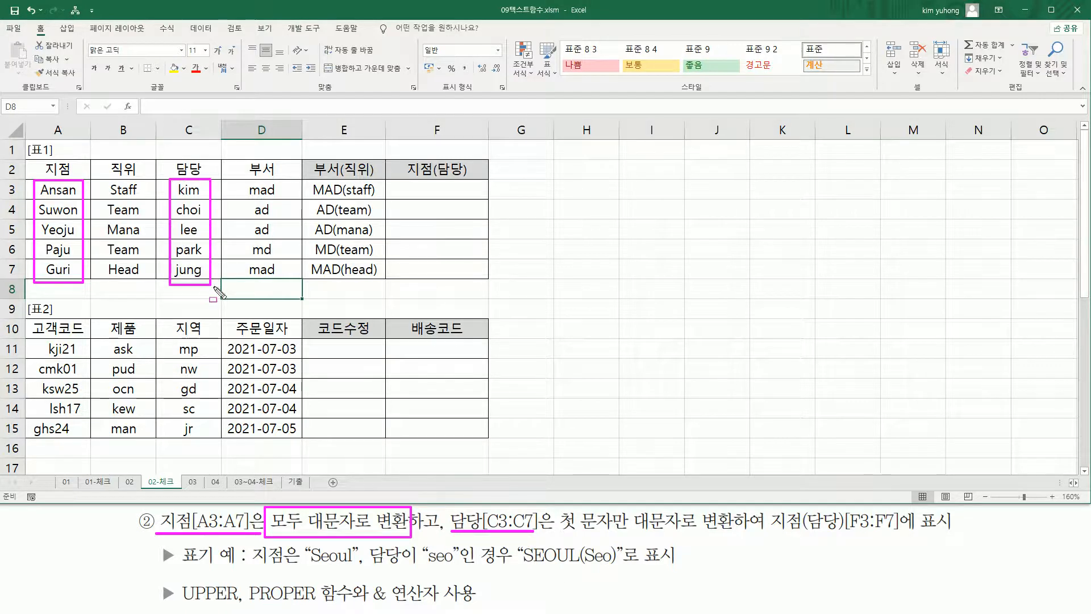
{"action": "mouse_move", "coordinate": [554, 536]}
{"action": "left_mouse_down"}
{"action": "mouse_move", "coordinate": [694, 534]}
{"action": "mouse_move", "coordinate": [739, 520]}
{"action": "mouse_move", "coordinate": [733, 510]}
{"action": "left_mouse_up"}
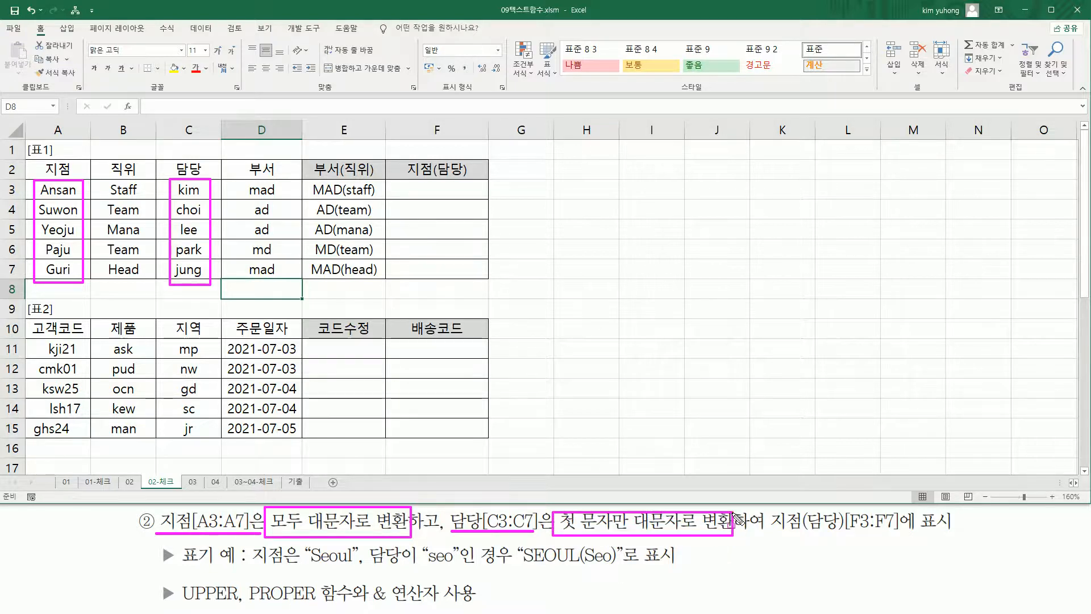
{"action": "left_click_drag", "start_coordinate": [251, 602], "coordinate": [301, 603]}
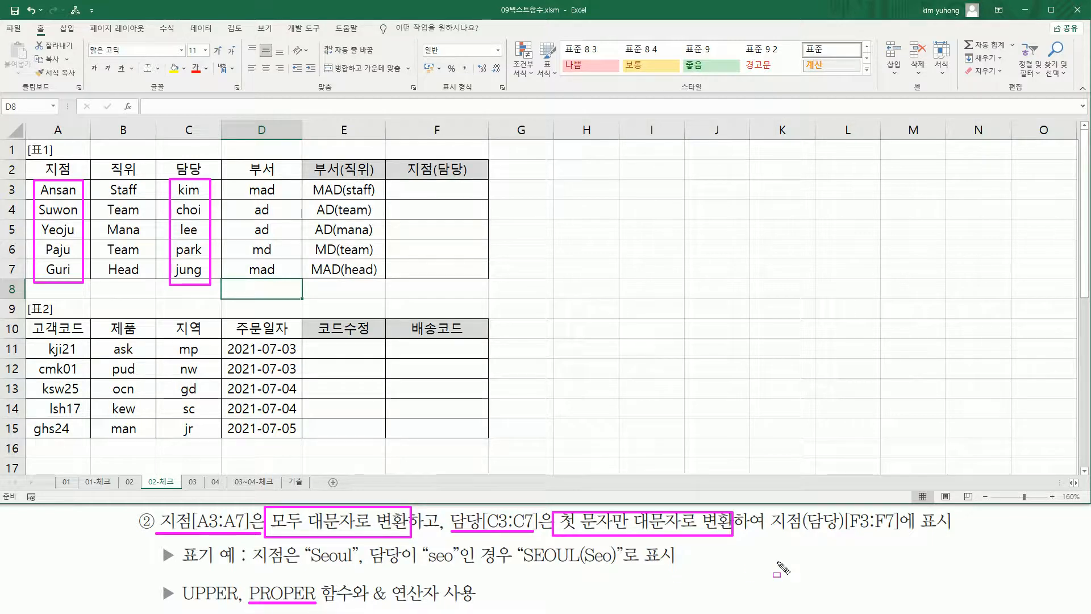
{"action": "left_click_drag", "start_coordinate": [771, 532], "coordinate": [949, 533]}
{"action": "mouse_move", "coordinate": [411, 183]}
{"action": "left_mouse_down"}
{"action": "mouse_move", "coordinate": [416, 207]}
{"action": "mouse_move", "coordinate": [475, 278]}
{"action": "left_mouse_up"}
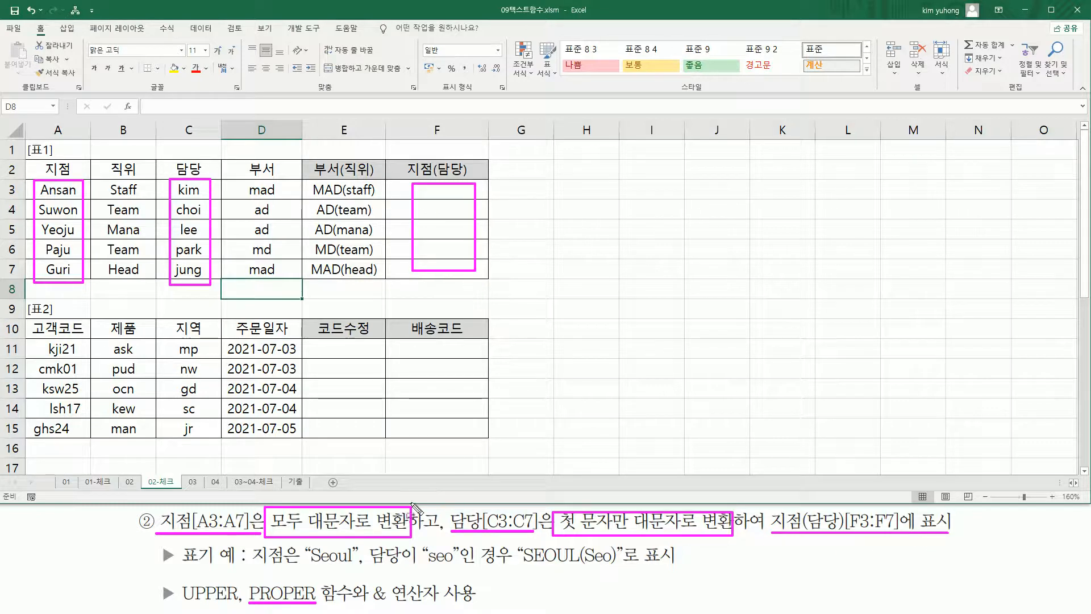
{"action": "left_click_drag", "start_coordinate": [308, 565], "coordinate": [353, 564]}
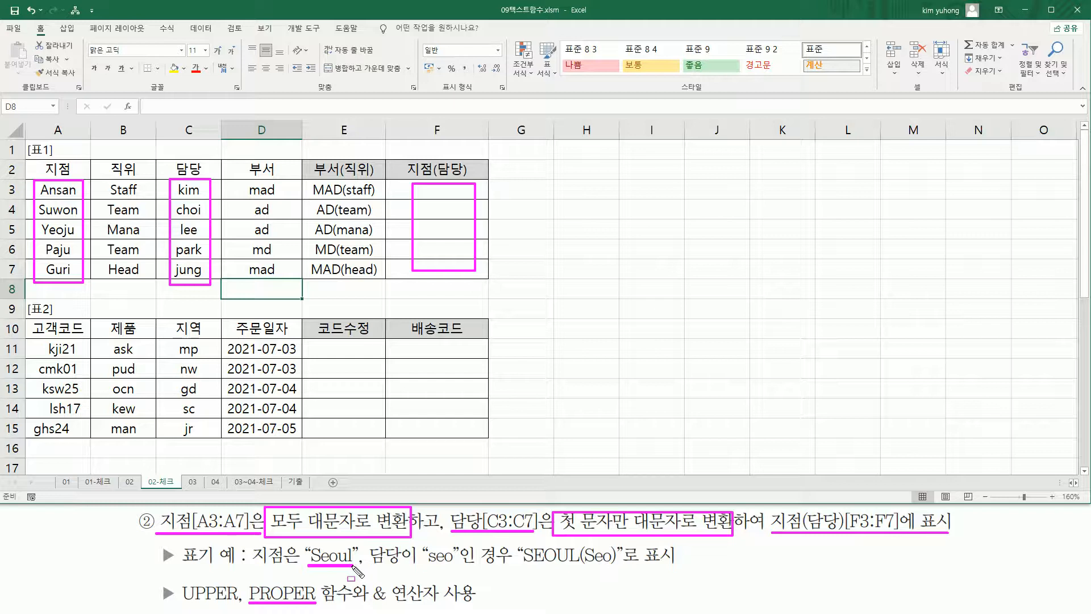
{"action": "left_click_drag", "start_coordinate": [427, 564], "coordinate": [446, 565]}
{"action": "left_click_drag", "start_coordinate": [520, 565], "coordinate": [581, 565]}
{"action": "left_click_drag", "start_coordinate": [590, 564], "coordinate": [607, 565]}
{"action": "key", "text": "Escape"}
Enter the formula =UPPER(A3) & PROPER(C3) in cell F3 to join the uppercase branch and the capitalized contact.
{"action": "left_click", "coordinate": [428, 191]}
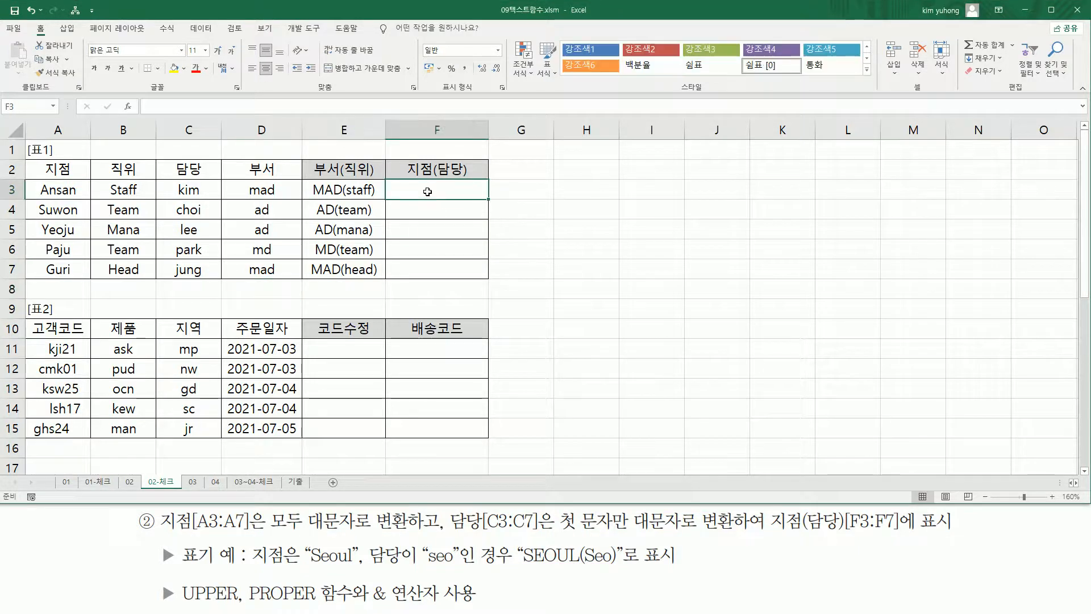
{"action": "type", "text": "="}
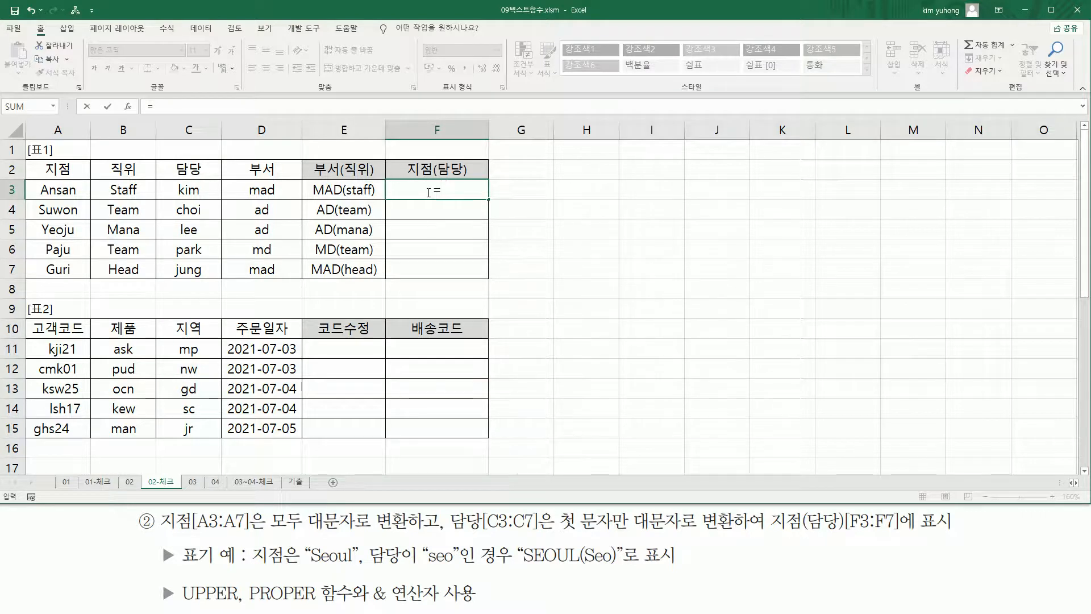
{"action": "type", "text": "UPP"}
{"action": "key", "text": "Tab"}
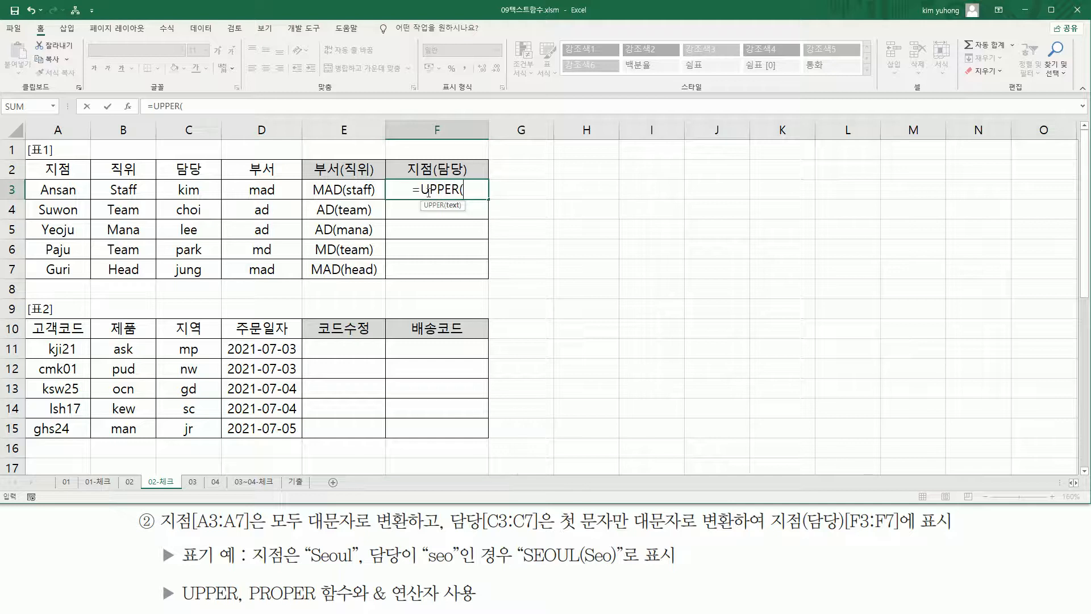
{"action": "left_click", "coordinate": [75, 187]}
{"action": "type", "text": ")"}
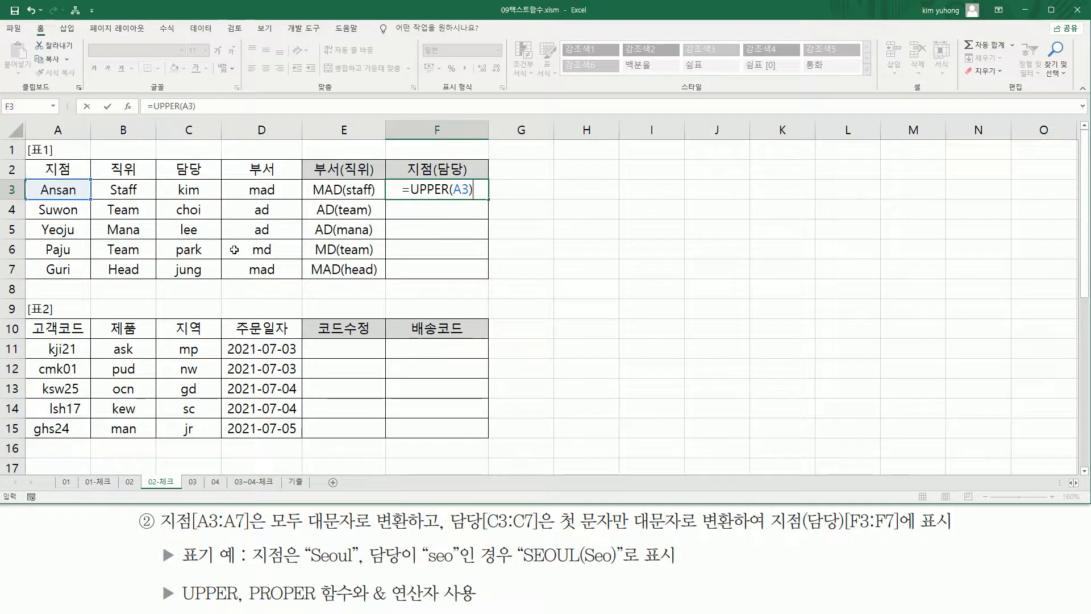
{"action": "type", "text": "  &"}
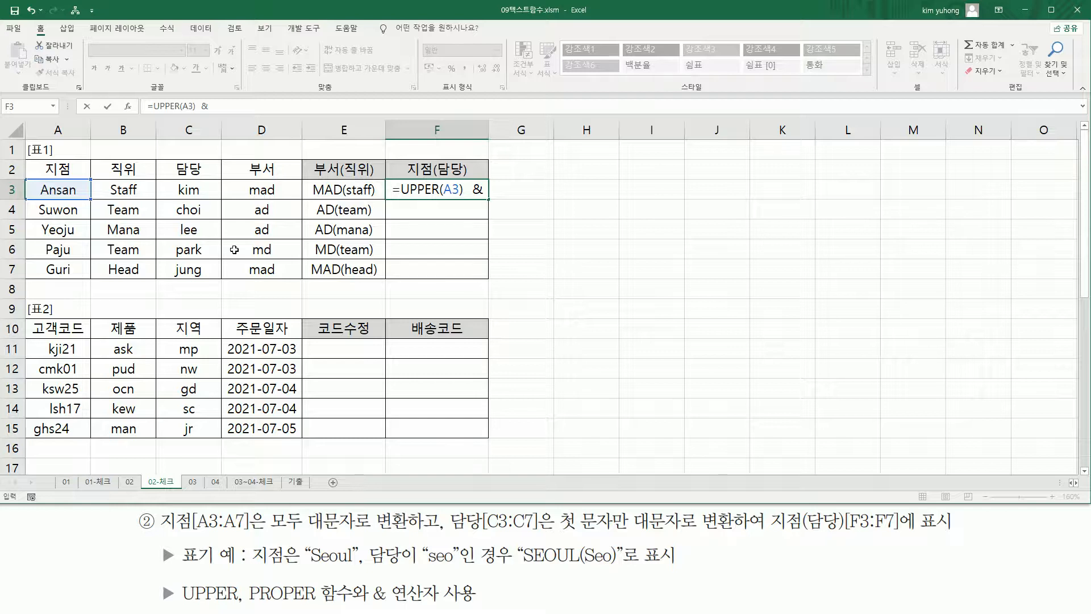
{"action": "type", "text": "P"}
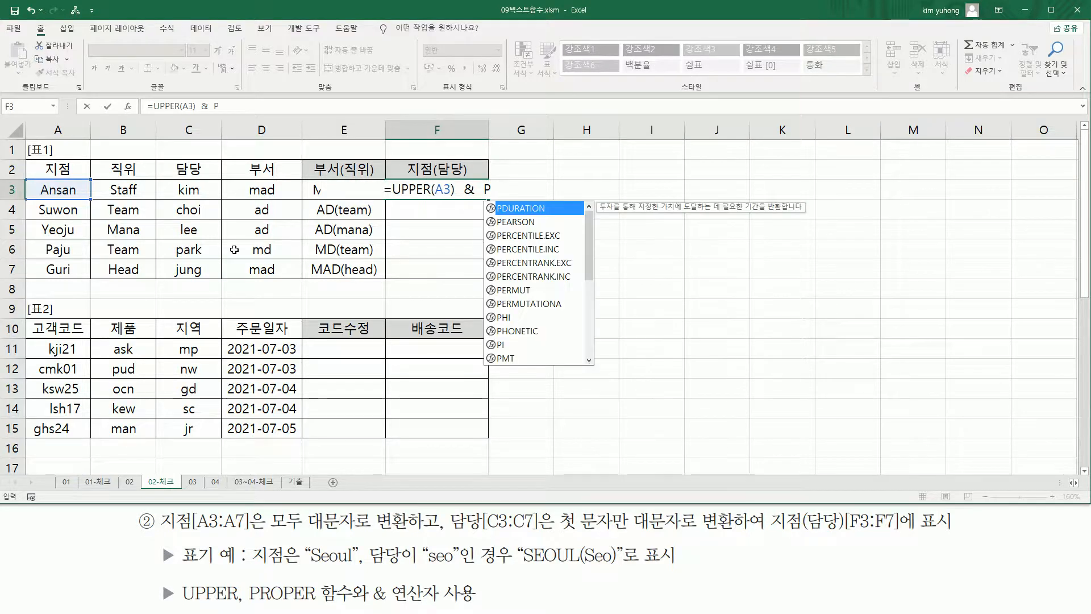
{"action": "type", "text": "ROPER("}
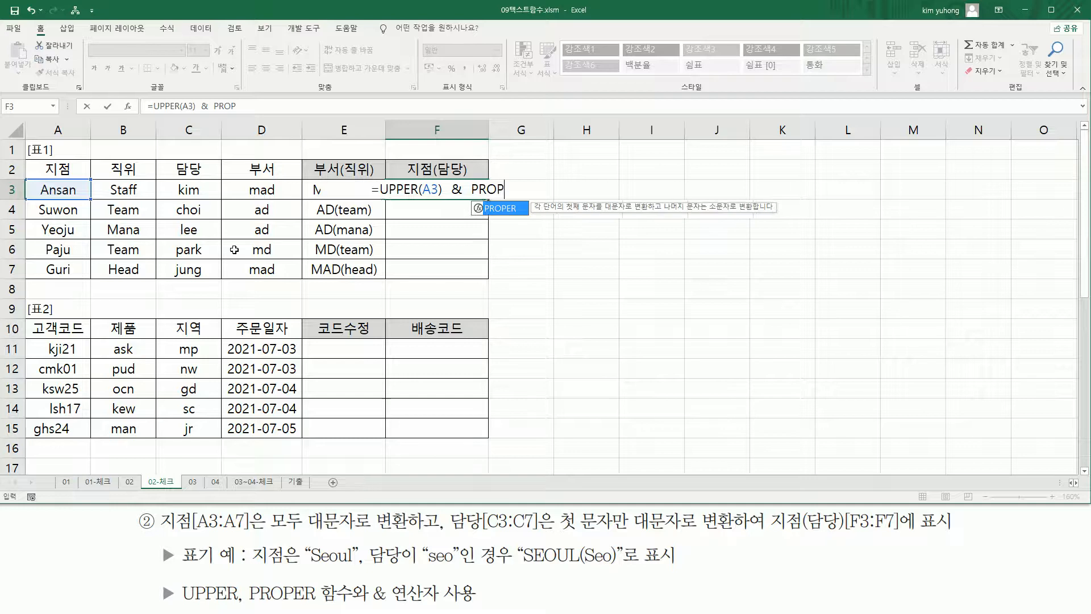
{"action": "left_click", "coordinate": [194, 190]}
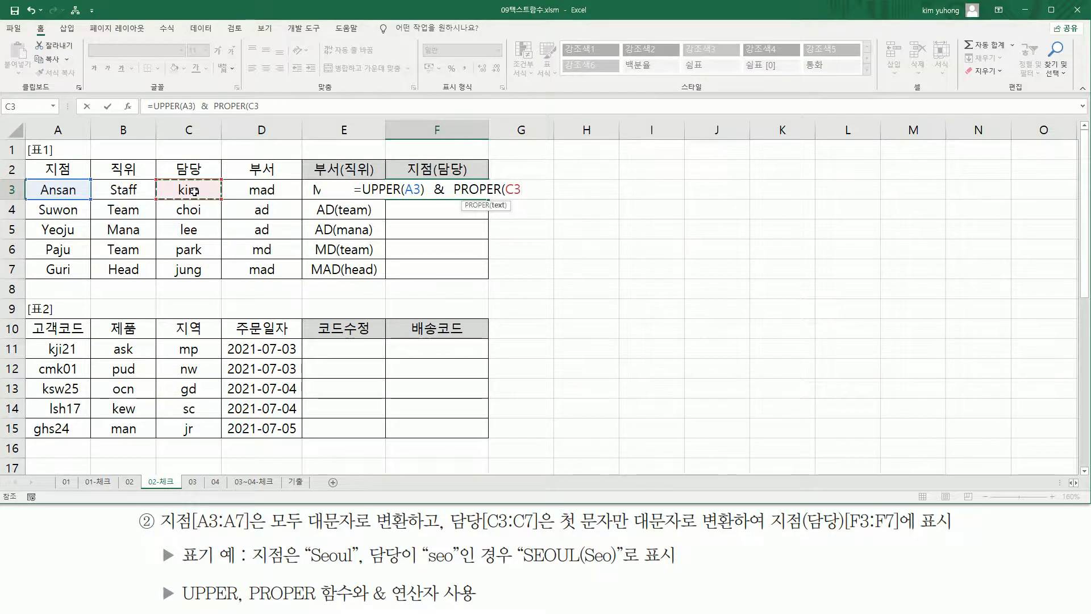
{"action": "type", "text": ")"}
{"action": "key", "text": "Return"}
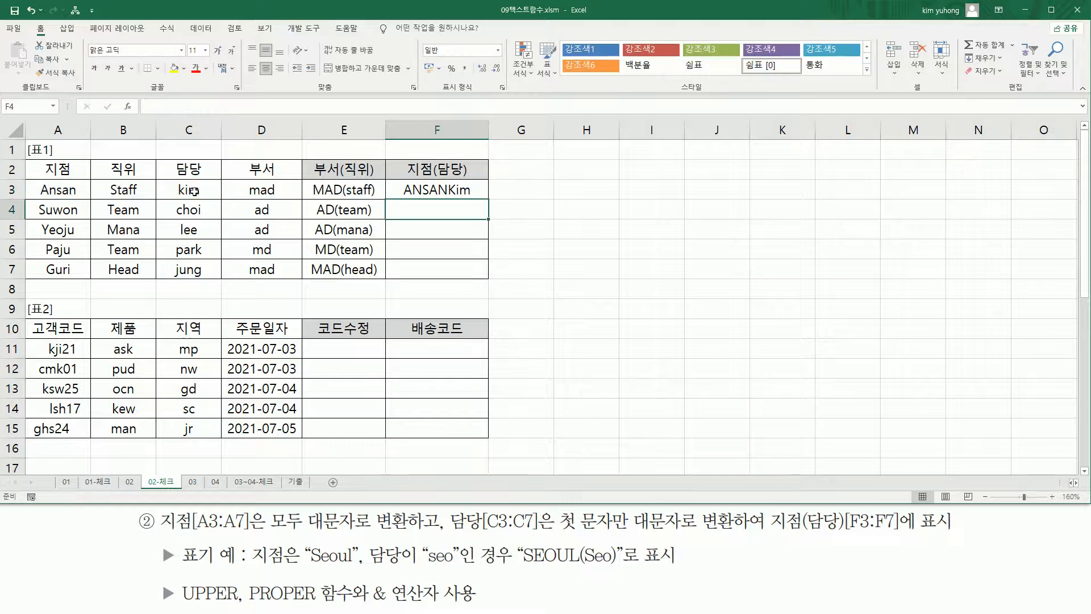
Edit F3's formula to =UPPER(A3) & "(" & PROPER(C3) & ")" so the contact is enclosed in parentheses.
{"action": "left_click_drag", "start_coordinate": [401, 197], "coordinate": [446, 197]}
{"action": "left_click_drag", "start_coordinate": [448, 197], "coordinate": [469, 197]}
{"action": "double_click", "coordinate": [434, 189]}
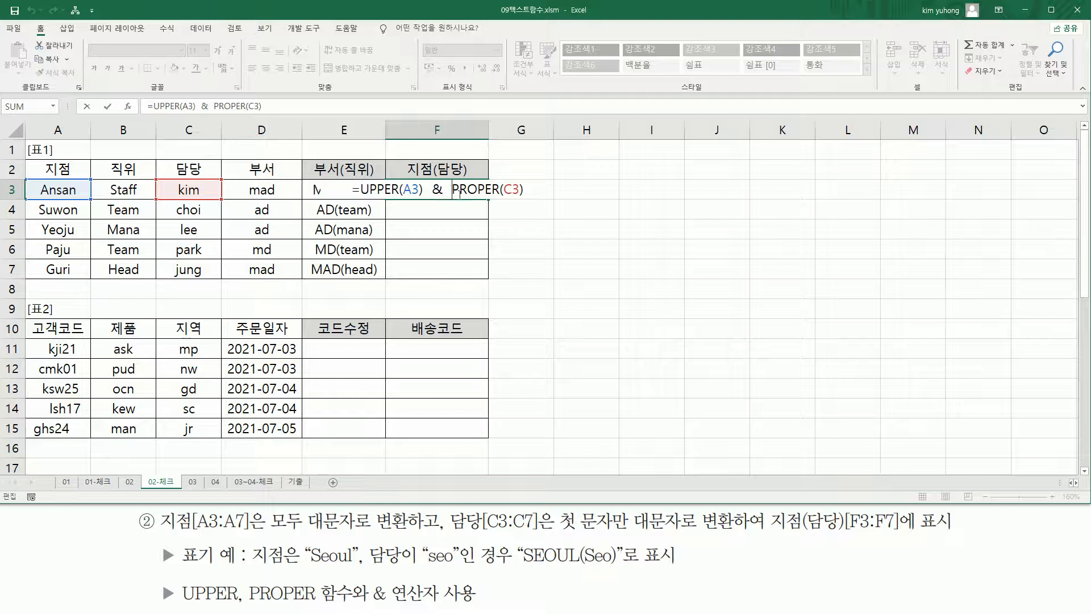
{"action": "left_click", "coordinate": [453, 189]}
{"action": "type", "text": "\"(\"  "}
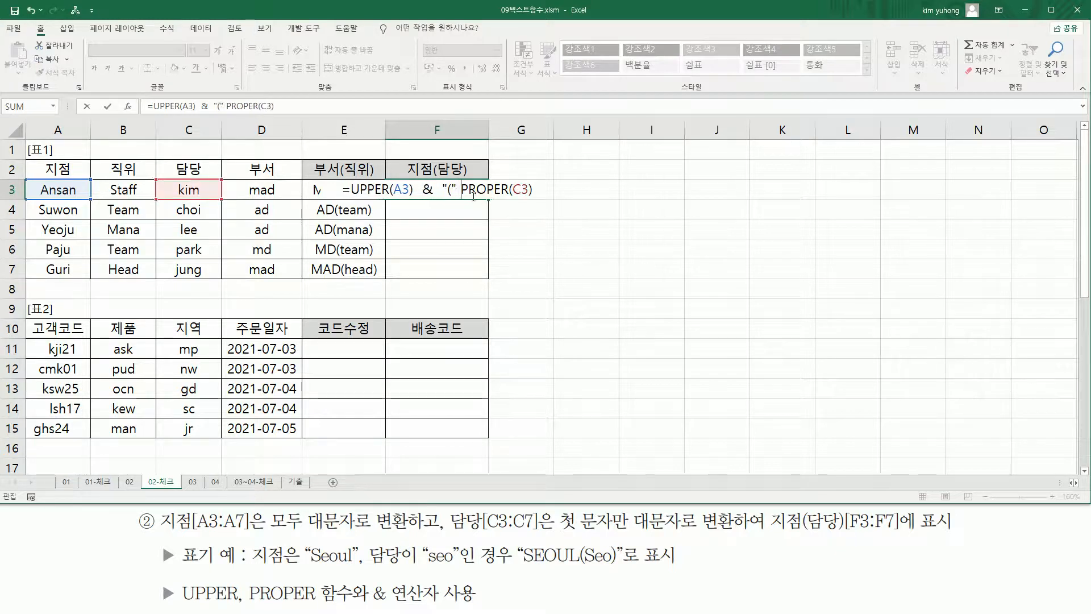
{"action": "type", "text": "&"}
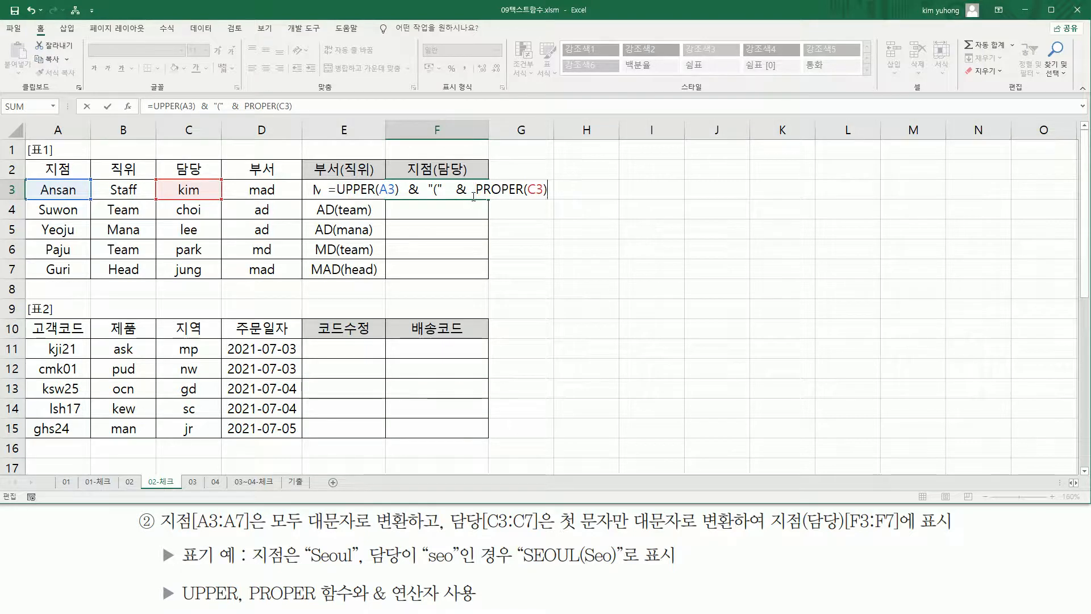
{"action": "key", "text": "End"}
{"action": "type", "text": "&"}
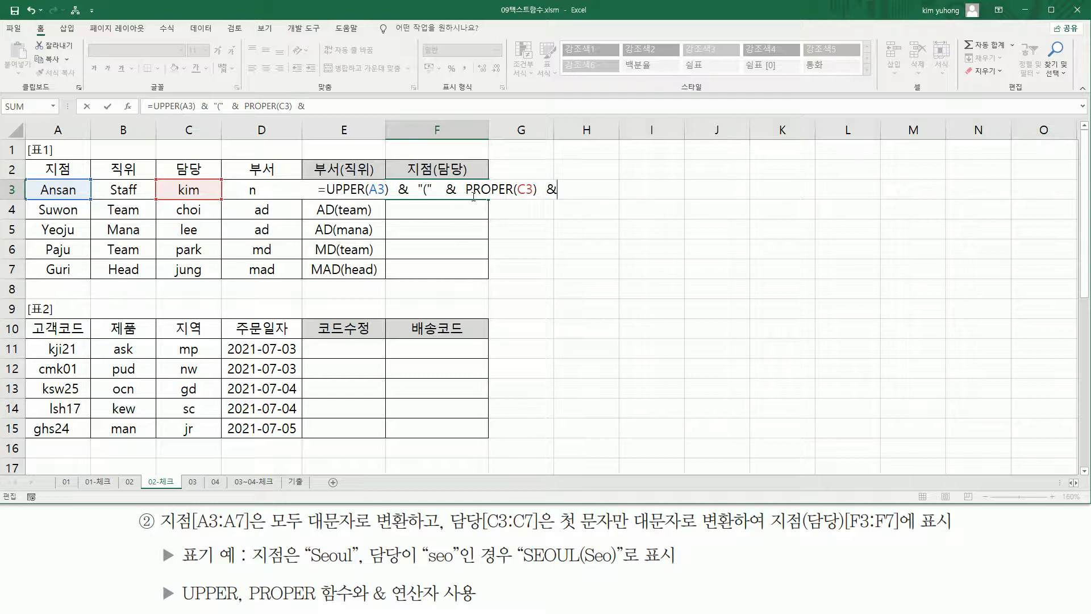
{"action": "type", "text": "\")\""}
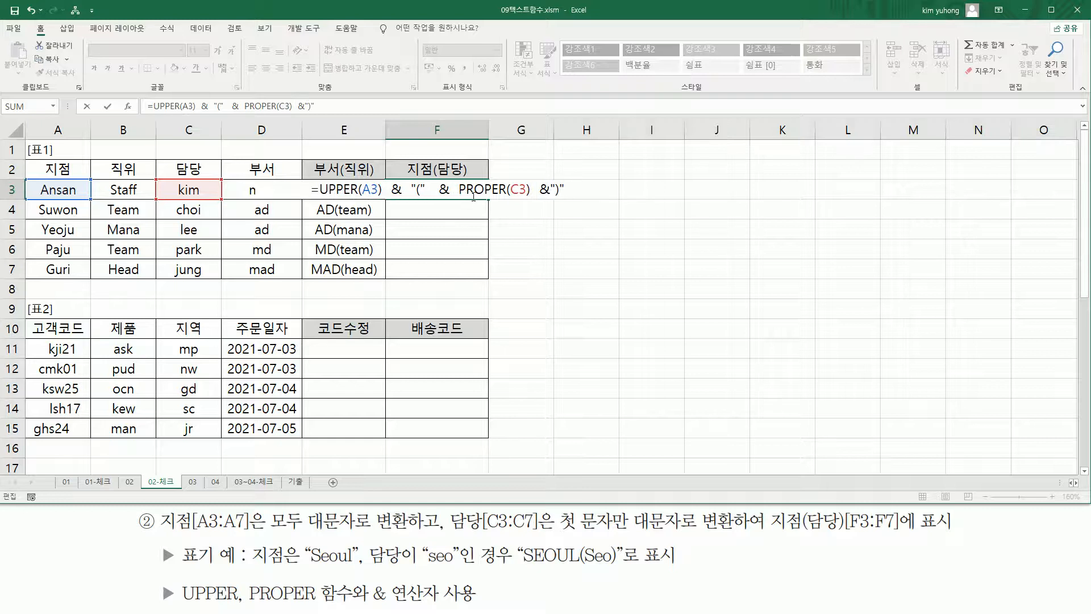
{"action": "key", "text": "Left"}
{"action": "key", "text": "Left"}
{"action": "key", "text": "Left"}
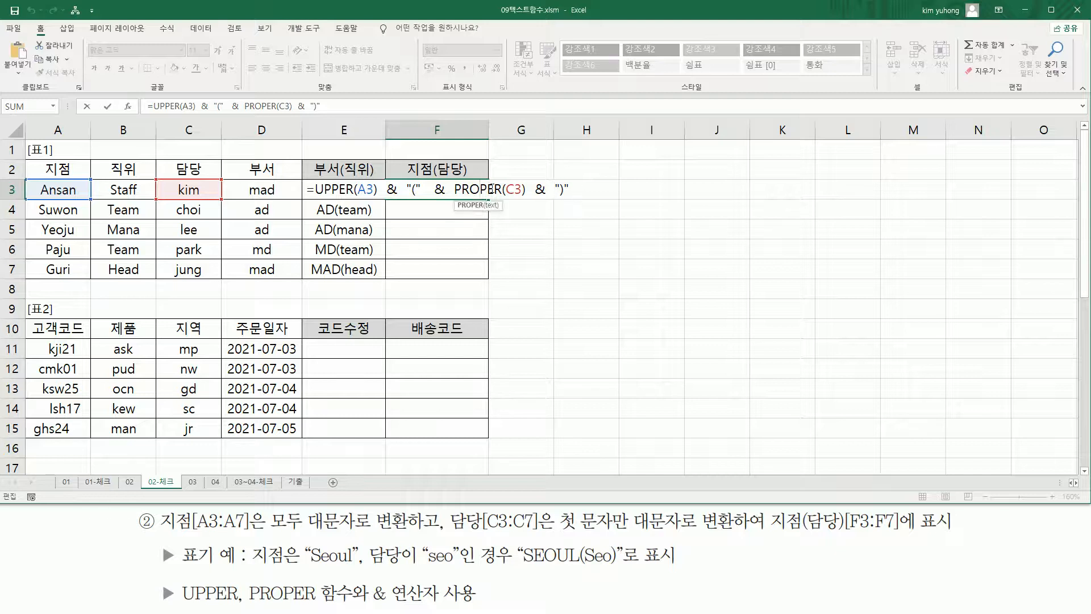
Commit the formula in F3 and fill it down through F7.
{"action": "key", "text": "Return"}
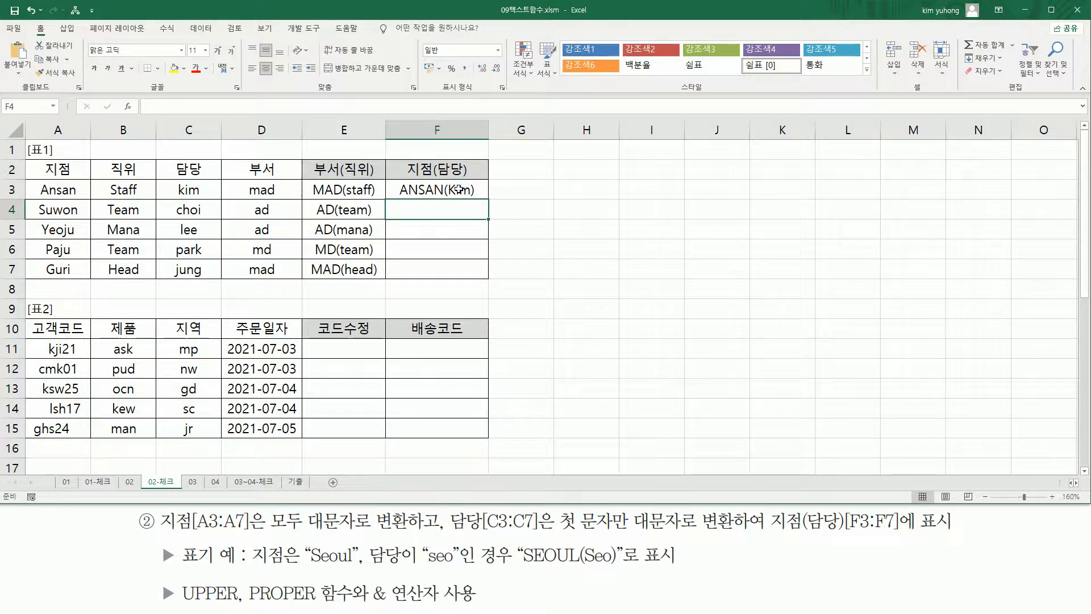
{"action": "left_click", "coordinate": [483, 190]}
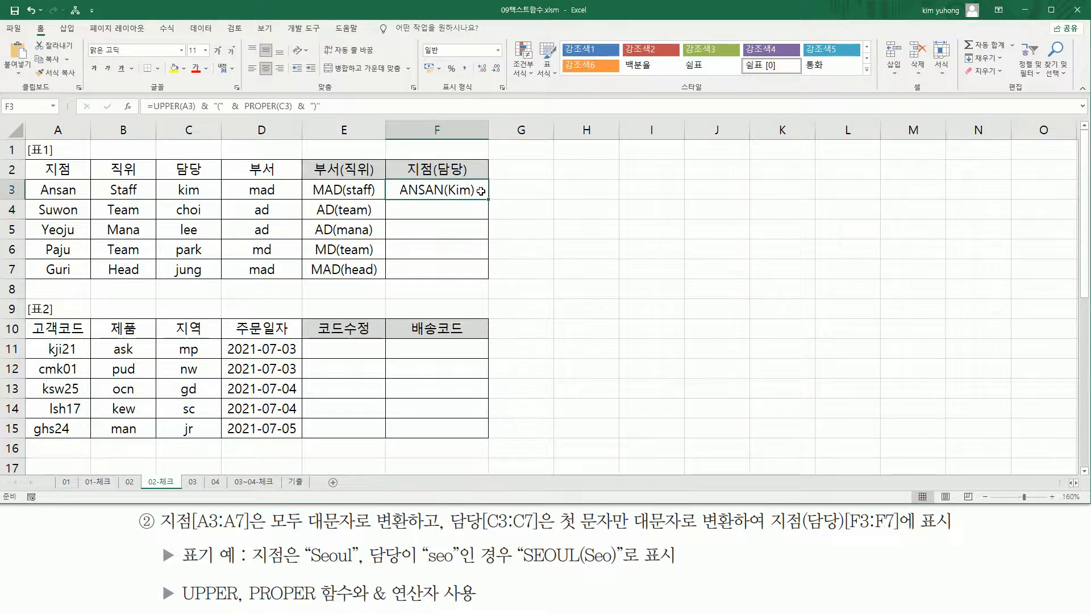
{"action": "left_click_drag", "start_coordinate": [488, 199], "coordinate": [494, 283]}
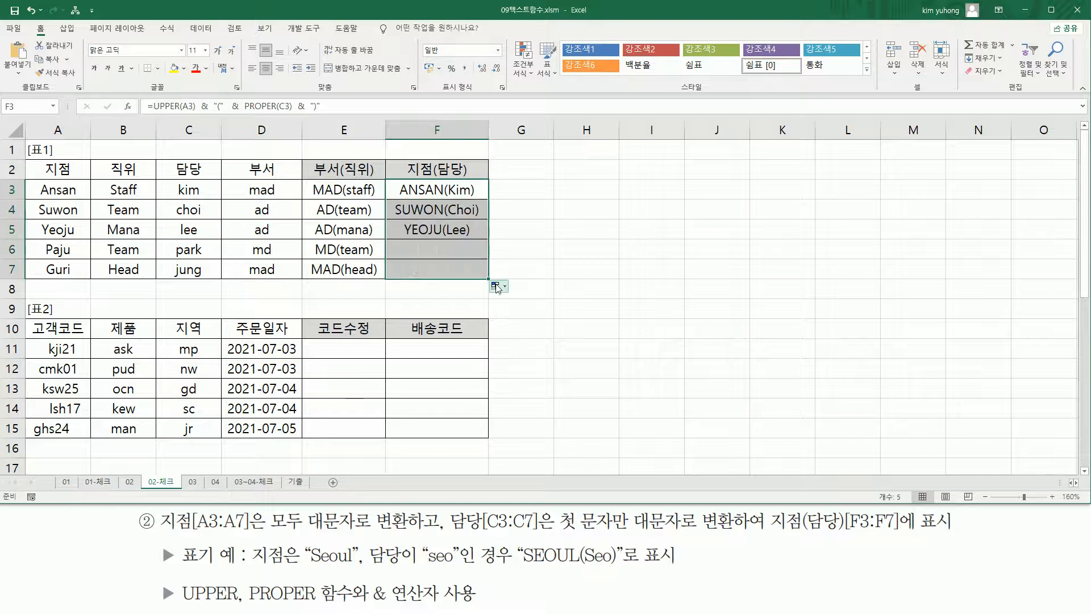
Put F3's formula in C8 as plain text, with a red font and left alignment.
{"action": "left_click", "coordinate": [197, 285]}
{"action": "type", "text": "=UPPER(A3)  &  \"(\"  &  PROPER(C3)  &  \")\""}
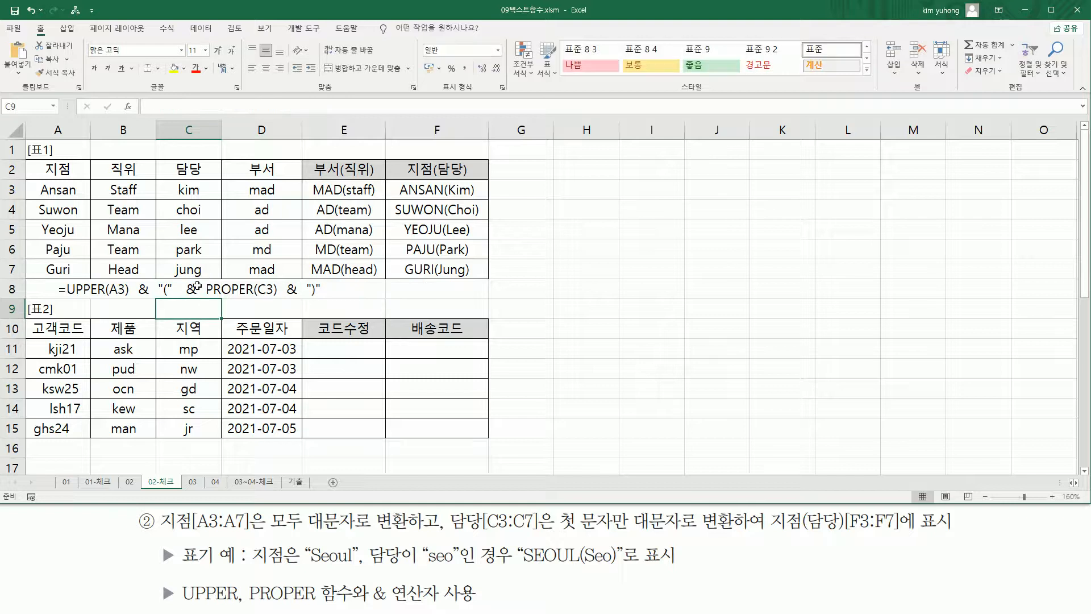
{"action": "left_click", "coordinate": [196, 68]}
{"action": "left_click", "coordinate": [252, 68]}
{"action": "left_click", "coordinate": [437, 309]}
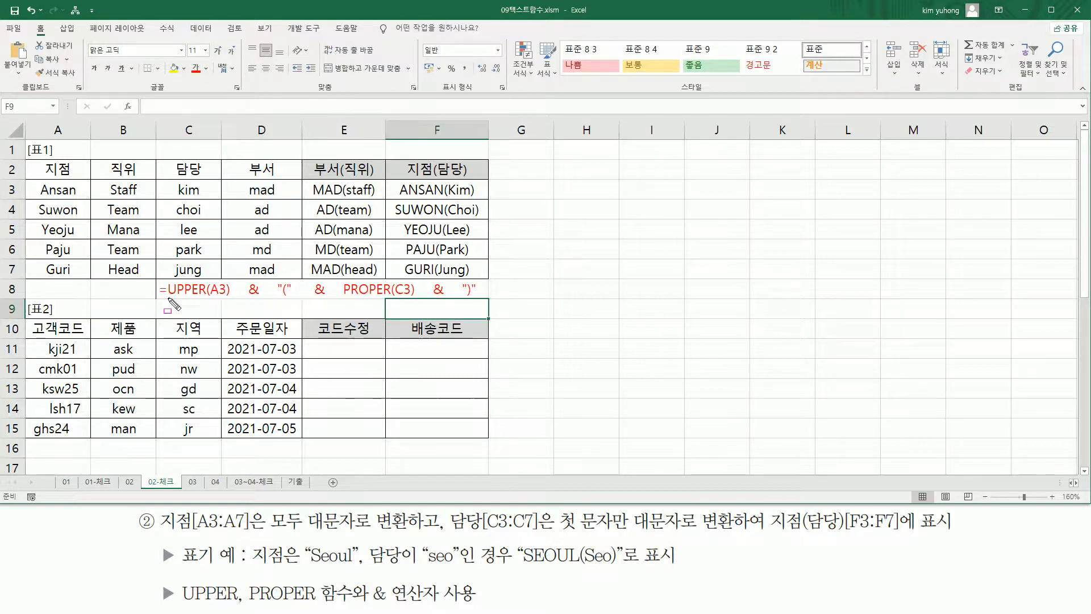
Examine the parts of the formula text in C8: UPPER(A3), PROPER(C3), the quoted parentheses and the & operators.
{"action": "left_click_drag", "start_coordinate": [169, 299], "coordinate": [227, 299]}
{"action": "left_click_drag", "start_coordinate": [344, 296], "coordinate": [416, 296]}
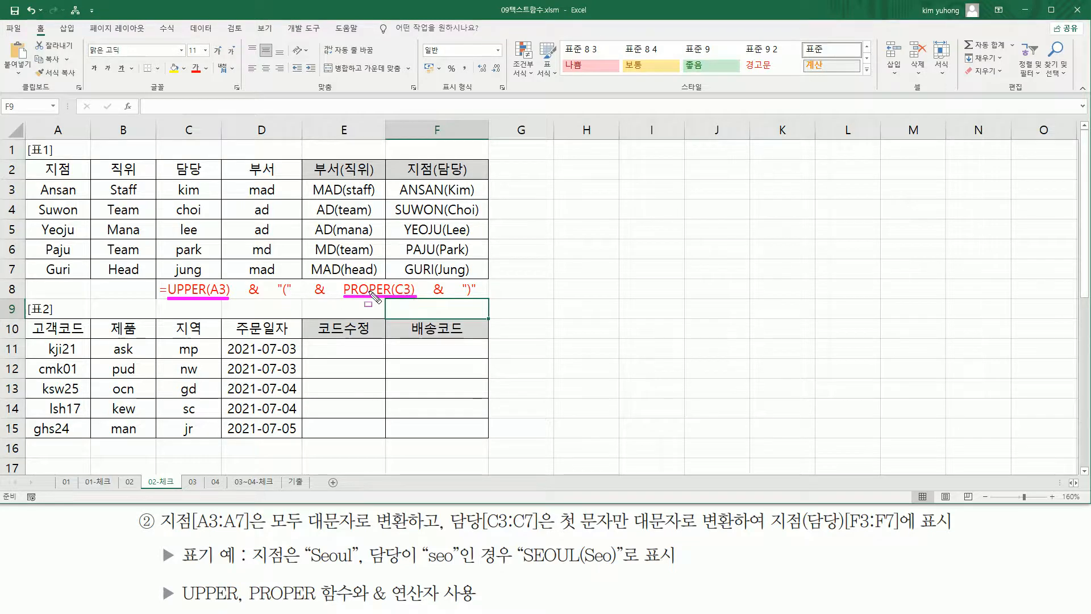
{"action": "left_click_drag", "start_coordinate": [276, 275], "coordinate": [292, 306]}
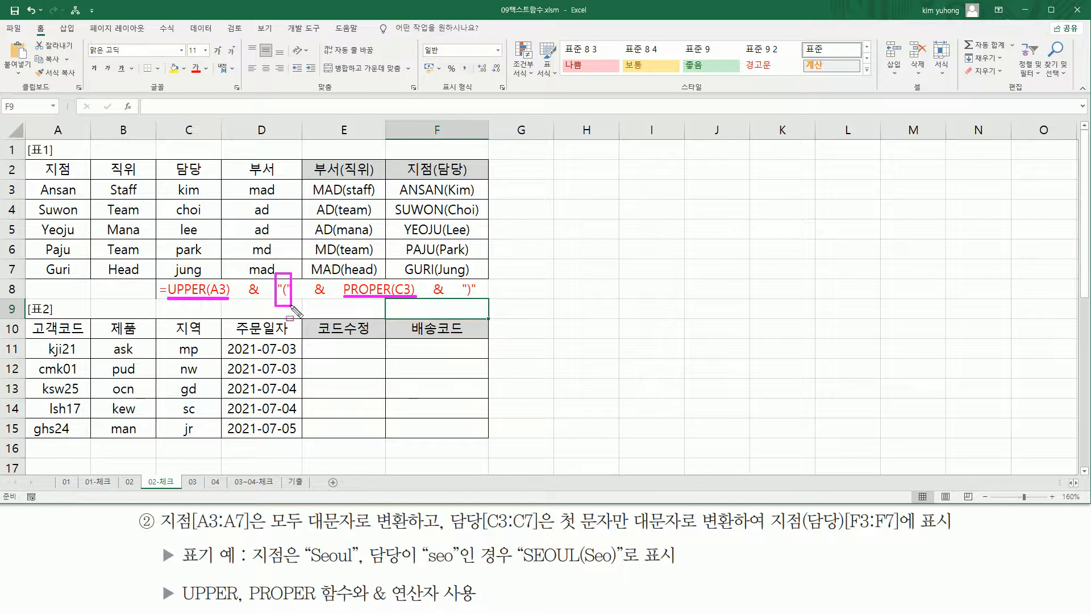
{"action": "left_click_drag", "start_coordinate": [459, 277], "coordinate": [479, 306]}
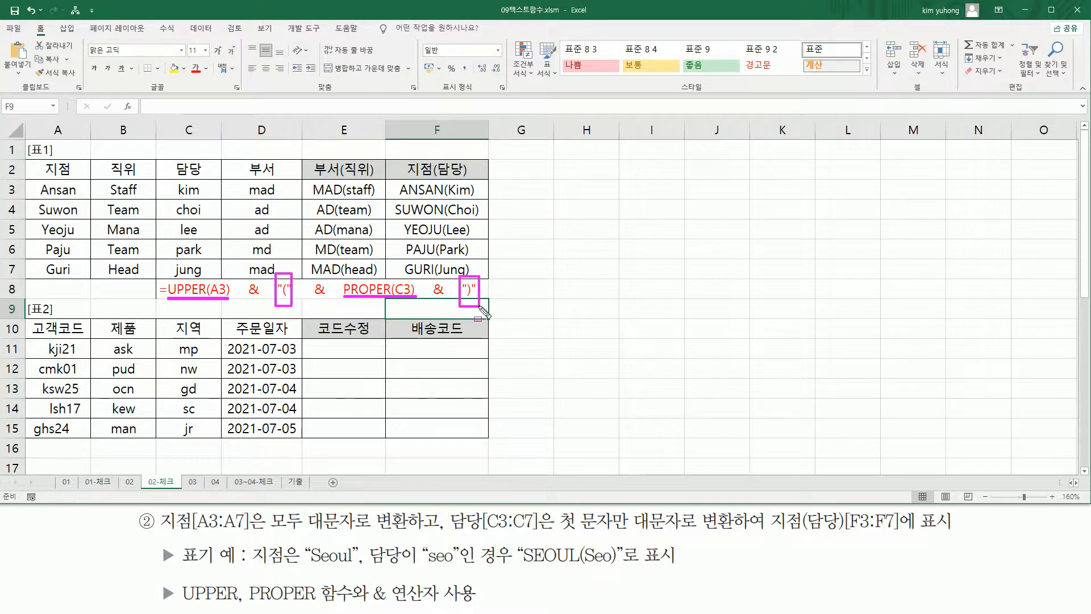
{"action": "left_click_drag", "start_coordinate": [248, 295], "coordinate": [326, 295]}
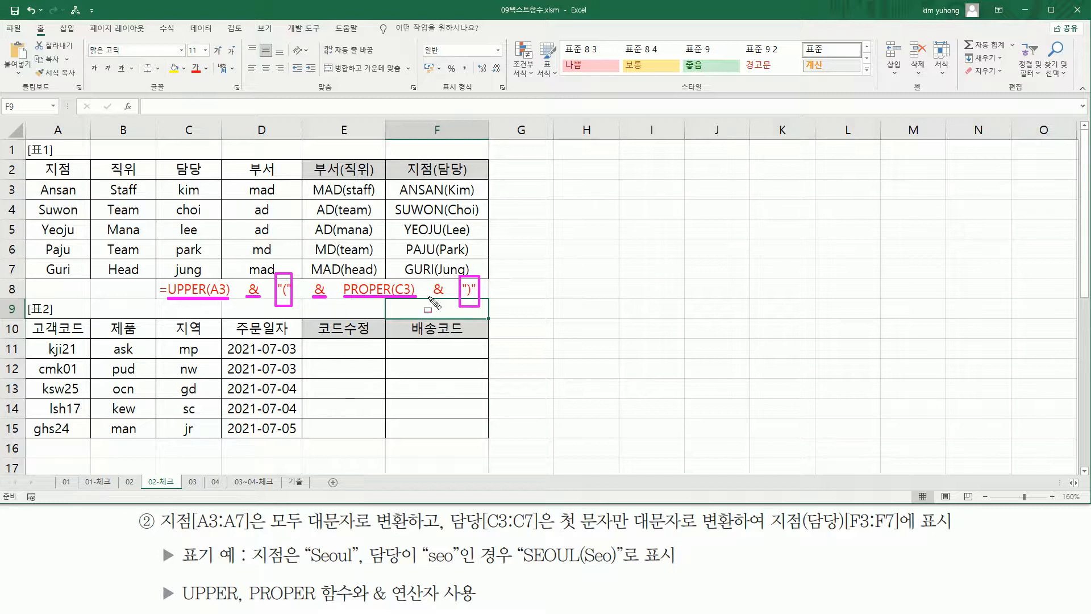
{"action": "left_click_drag", "start_coordinate": [433, 295], "coordinate": [445, 296]}
{"action": "key", "text": "Escape"}
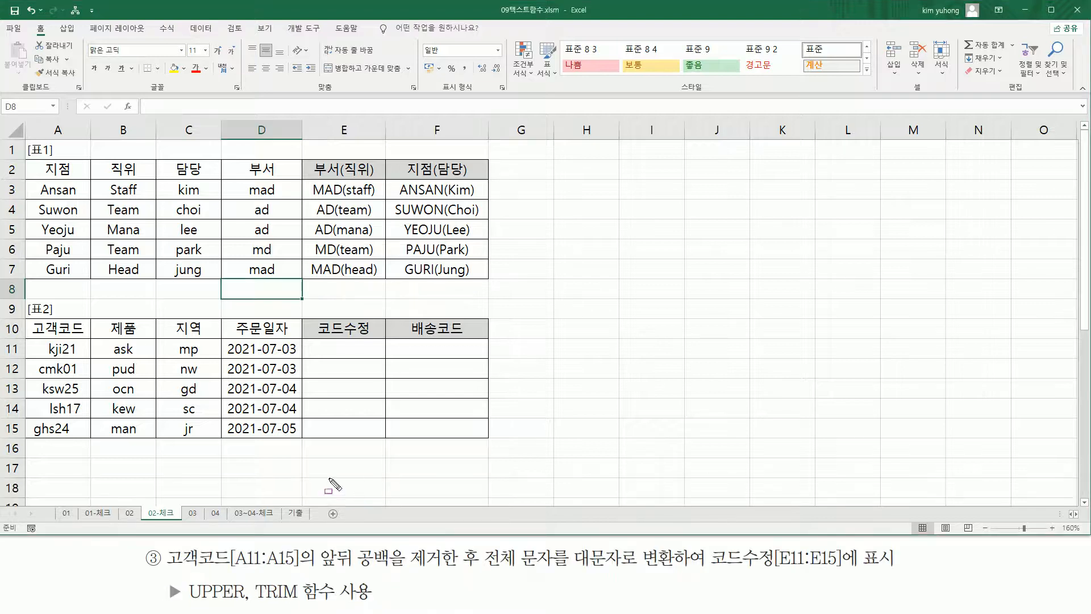
Review the third task's instructions for trimming and uppercasing customer codes A11:A15 into E11:E15.
{"action": "left_click_drag", "start_coordinate": [164, 567], "coordinate": [305, 566]}
{"action": "mouse_move", "coordinate": [27, 339]}
{"action": "left_mouse_down"}
{"action": "mouse_move", "coordinate": [29, 429]}
{"action": "mouse_move", "coordinate": [92, 438]}
{"action": "left_mouse_up"}
{"action": "mouse_move", "coordinate": [319, 568]}
{"action": "left_mouse_down"}
{"action": "mouse_move", "coordinate": [481, 568]}
{"action": "mouse_move", "coordinate": [481, 549]}
{"action": "left_mouse_up"}
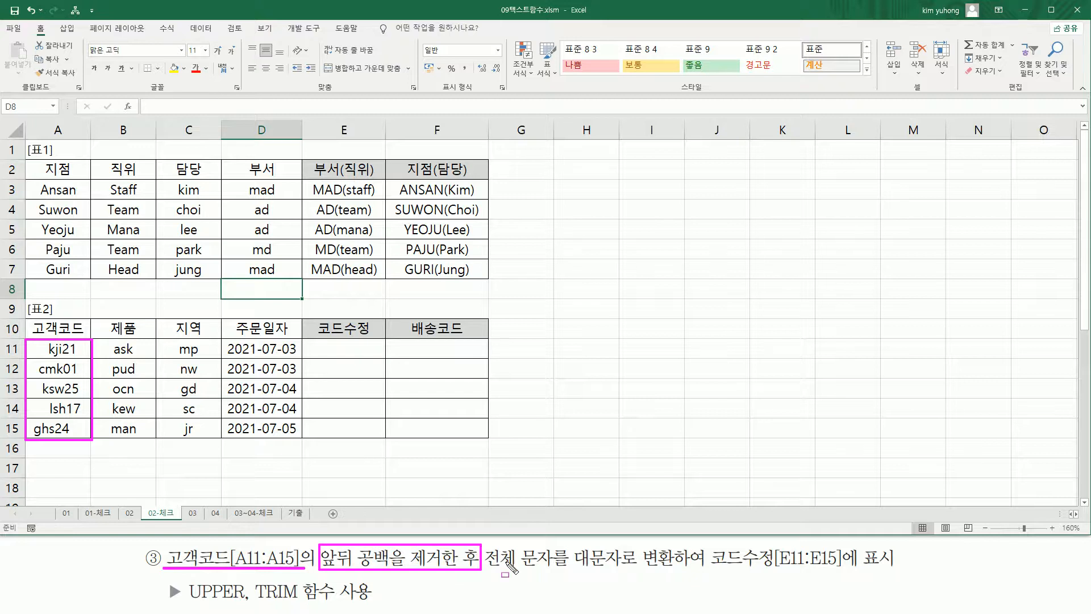
{"action": "left_click_drag", "start_coordinate": [573, 569], "coordinate": [846, 570]}
{"action": "mouse_move", "coordinate": [365, 340]}
{"action": "left_mouse_down"}
{"action": "mouse_move", "coordinate": [321, 348]}
{"action": "mouse_move", "coordinate": [370, 441]}
{"action": "left_mouse_up"}
{"action": "key", "text": "Escape"}
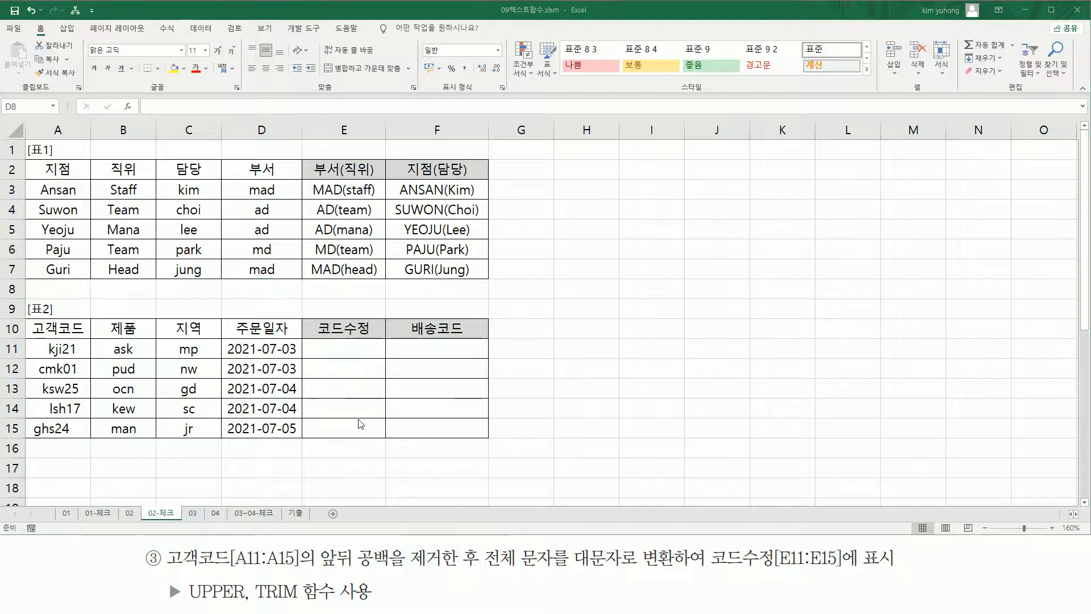
Enter =TRIM( A11 ) in E11 and fill it down through E15.
{"action": "left_click", "coordinate": [335, 345]}
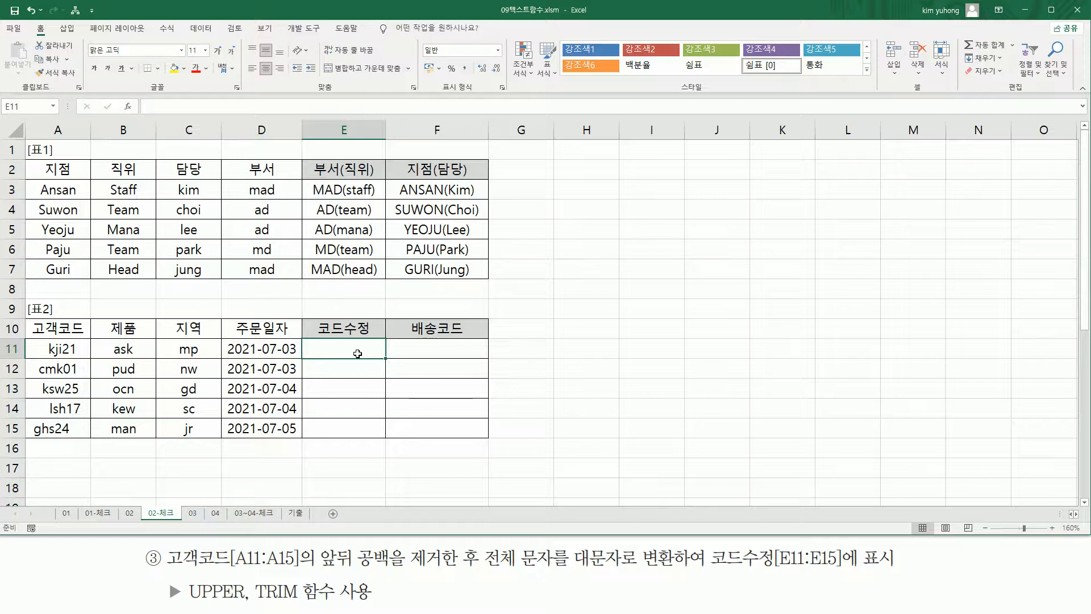
{"action": "type", "text": "="}
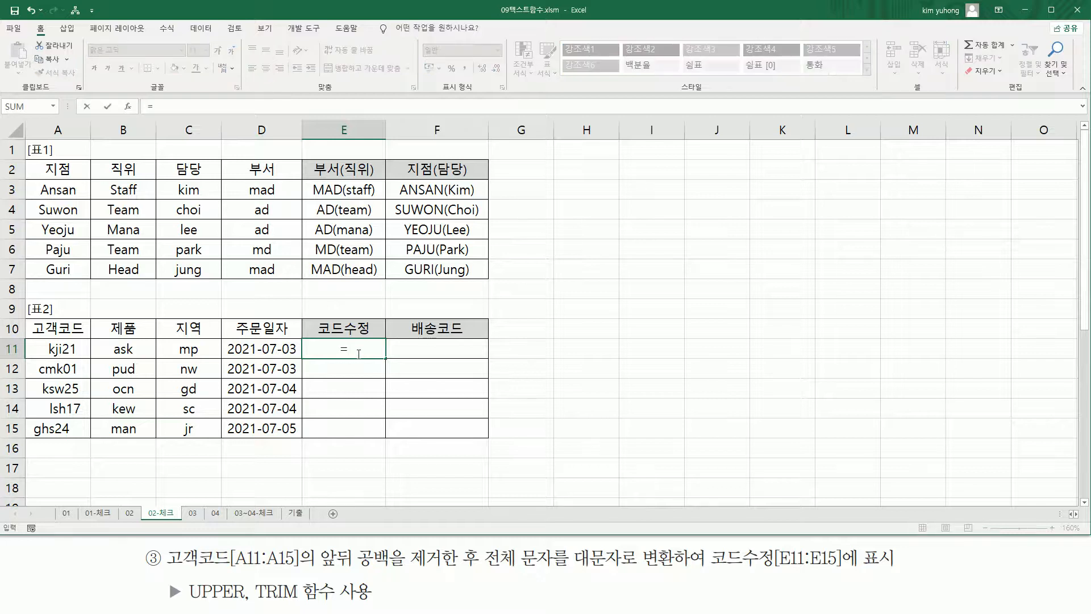
{"action": "type", "text": "TRIM("}
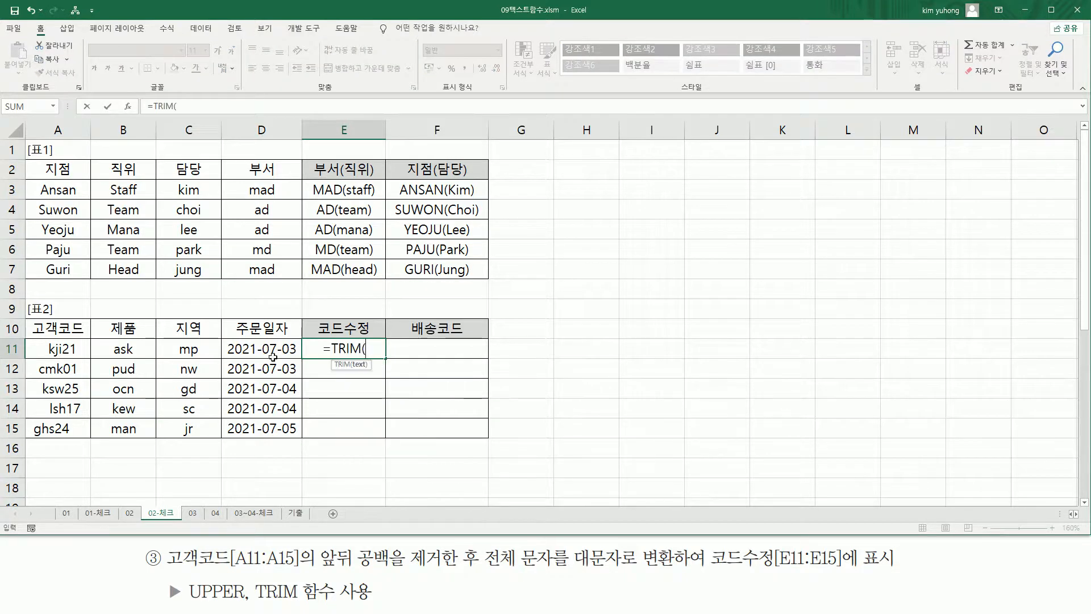
{"action": "left_click", "coordinate": [72, 346]}
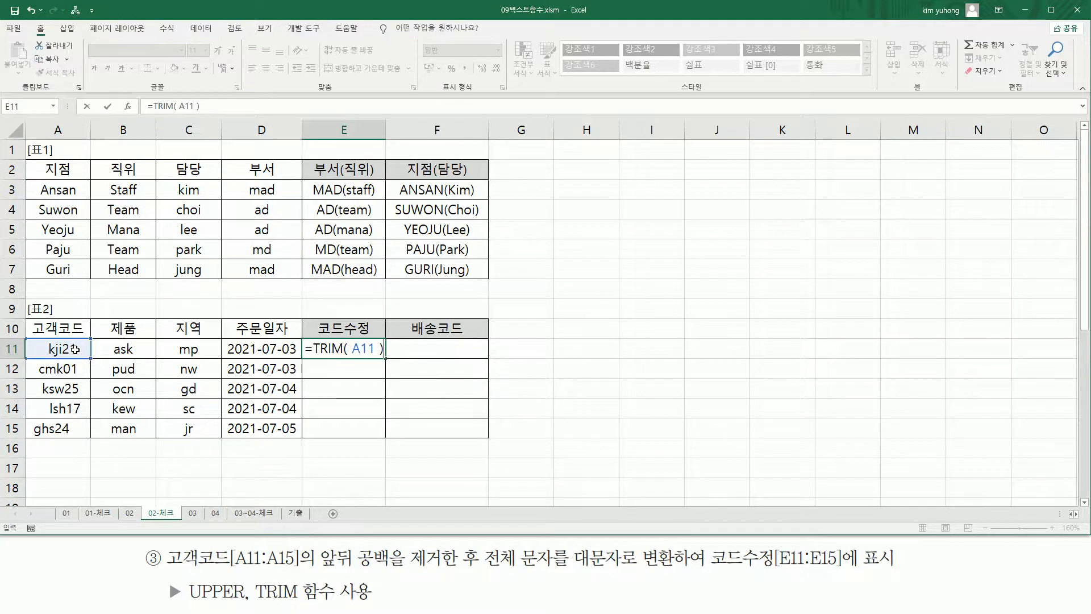
{"action": "key", "text": "Return"}
{"action": "left_click", "coordinate": [357, 348]}
{"action": "left_click_drag", "start_coordinate": [385, 359], "coordinate": [380, 433]}
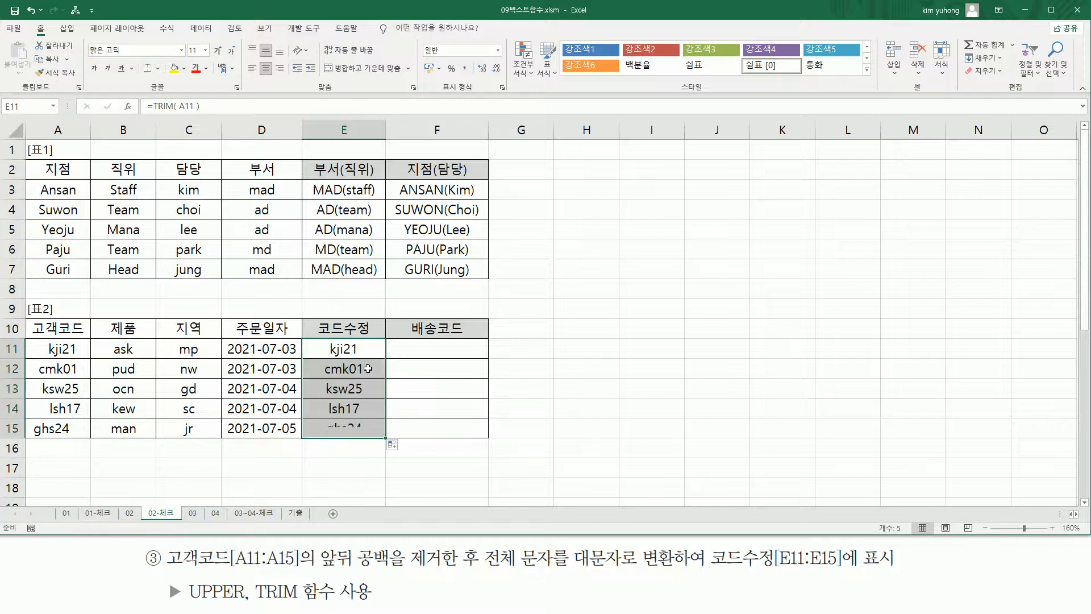
Wrap E11's TRIM formula in UPPER to make =UPPER( TRIM( A11 ) ) and fill it down through E15.
{"action": "double_click", "coordinate": [340, 348]}
{"action": "key", "text": "Left"}
{"action": "key", "text": "Left"}
{"action": "key", "text": "Left"}
{"action": "key", "text": "Left"}
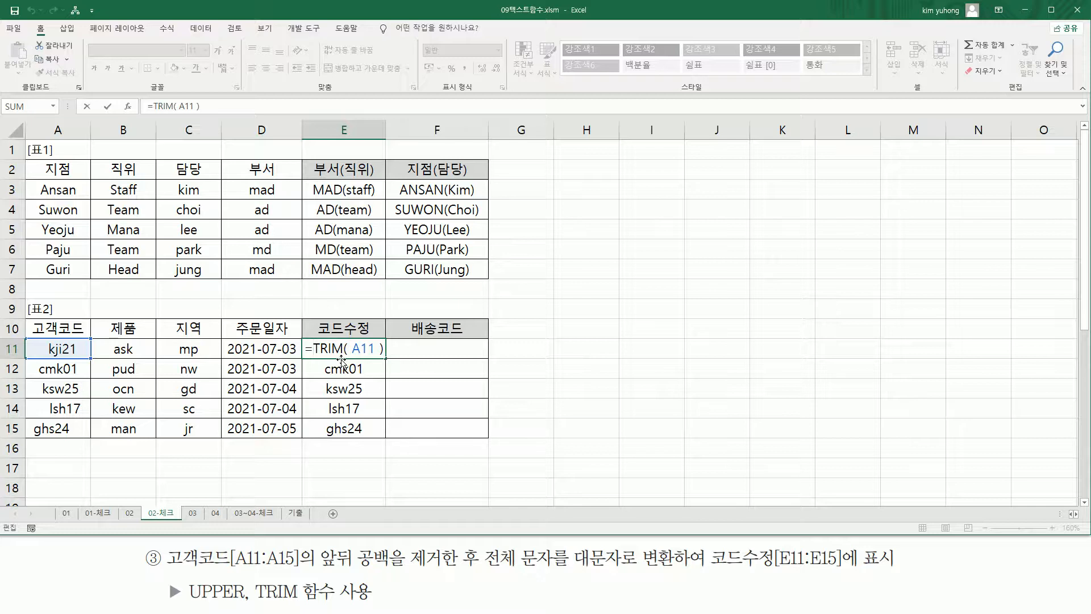
{"action": "type", "text": "UPPER("}
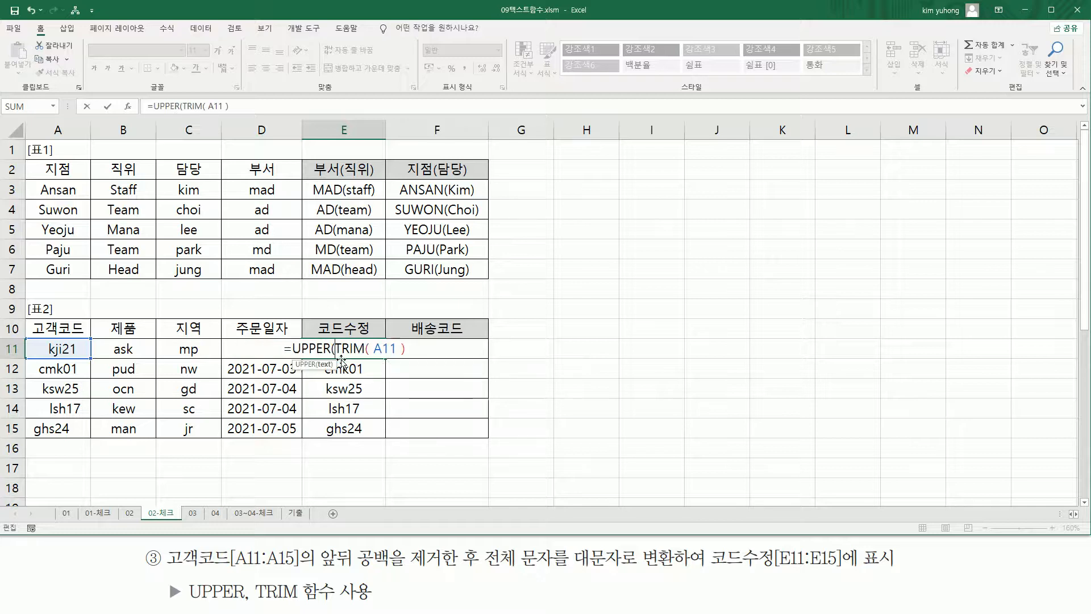
{"action": "left_click", "coordinate": [423, 349]}
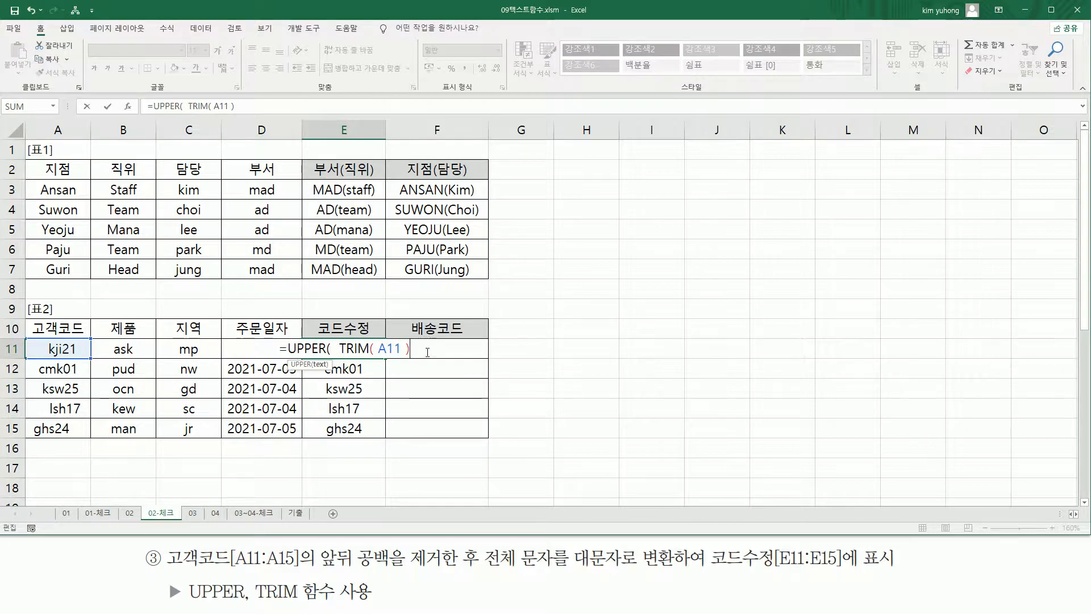
{"action": "type", "text": ")"}
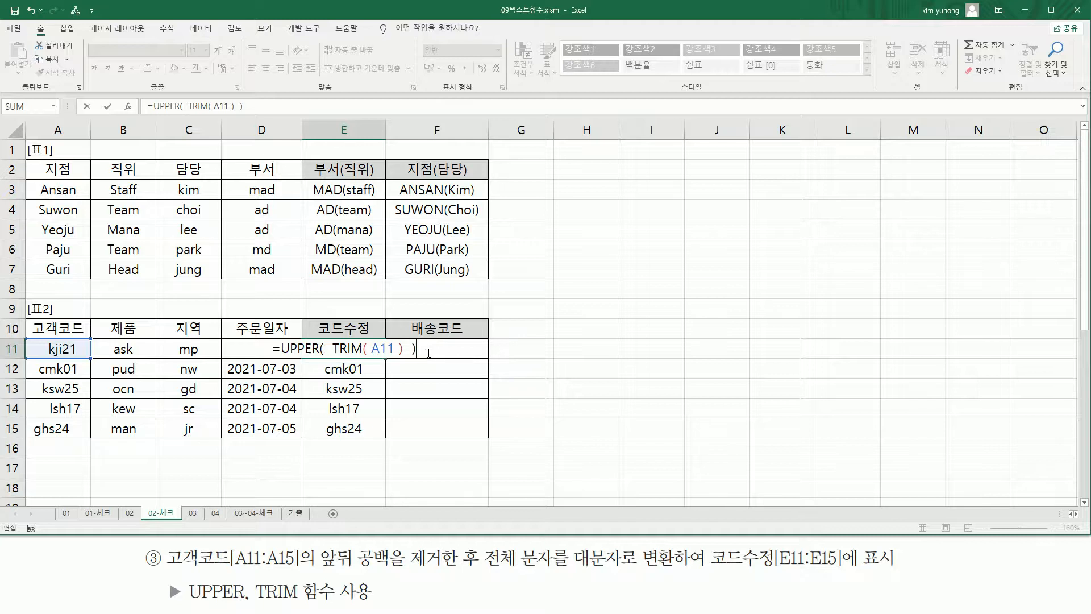
{"action": "key", "text": "ctrl+Return"}
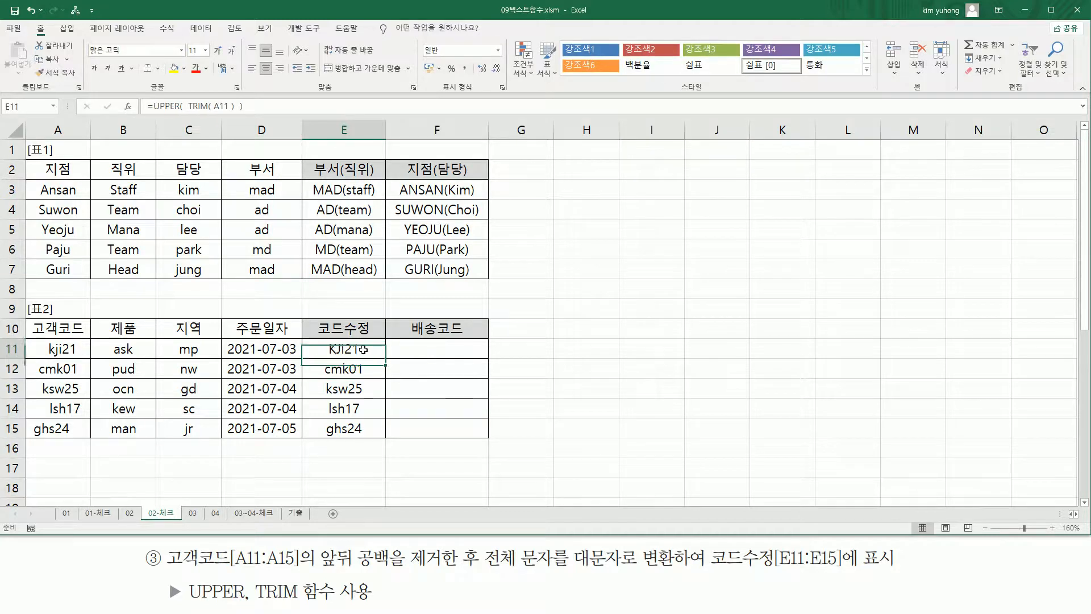
{"action": "left_click_drag", "start_coordinate": [386, 359], "coordinate": [382, 433]}
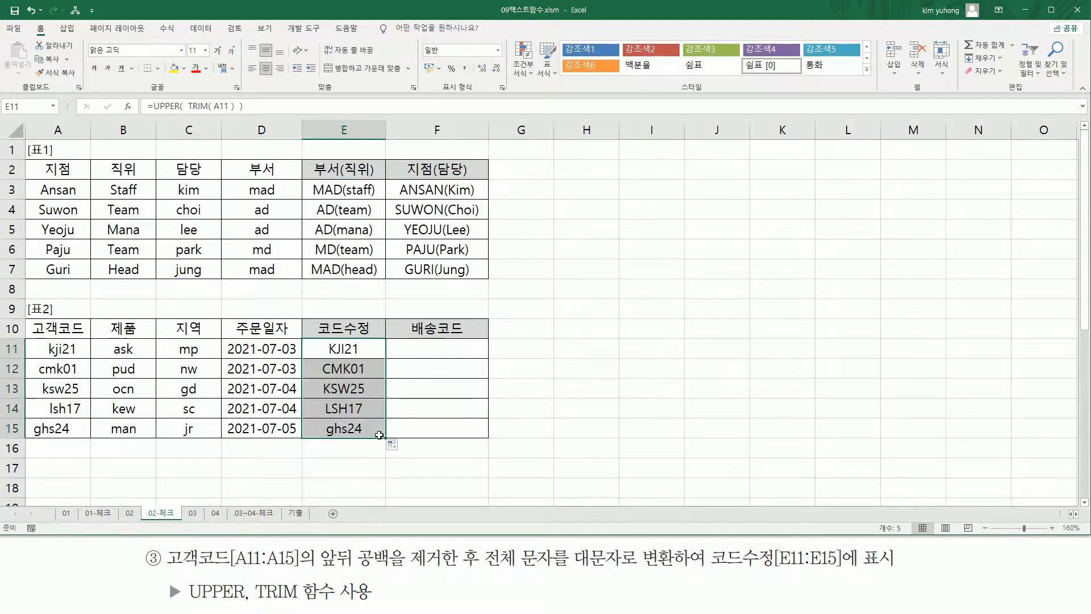
Put E11's formula in B17 as plain text with a red font.
{"action": "left_click", "coordinate": [346, 344]}
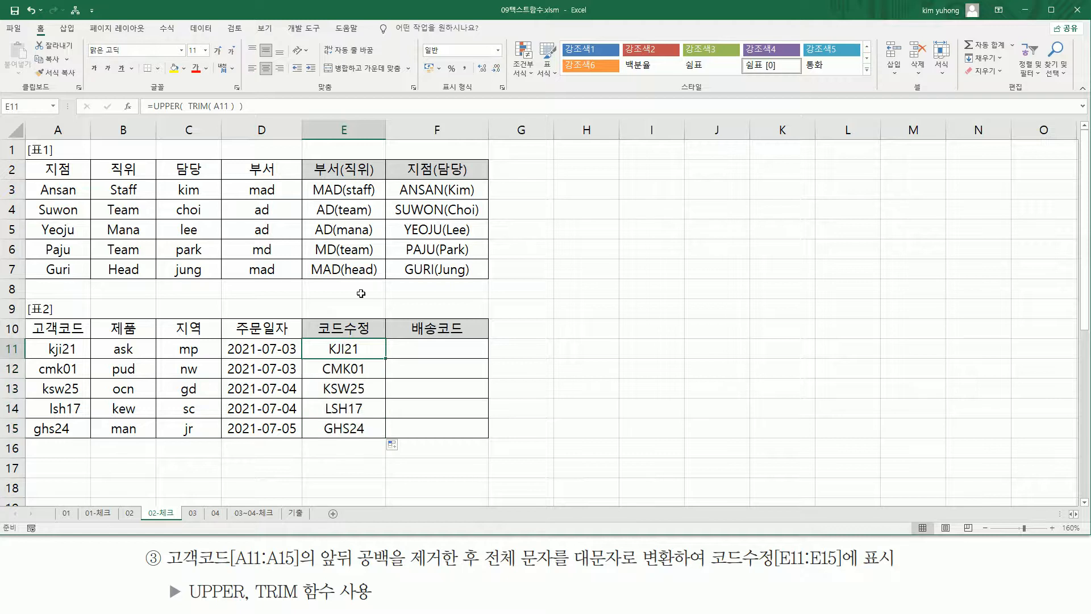
{"action": "left_click", "coordinate": [281, 113]}
{"action": "left_click", "coordinate": [118, 464]}
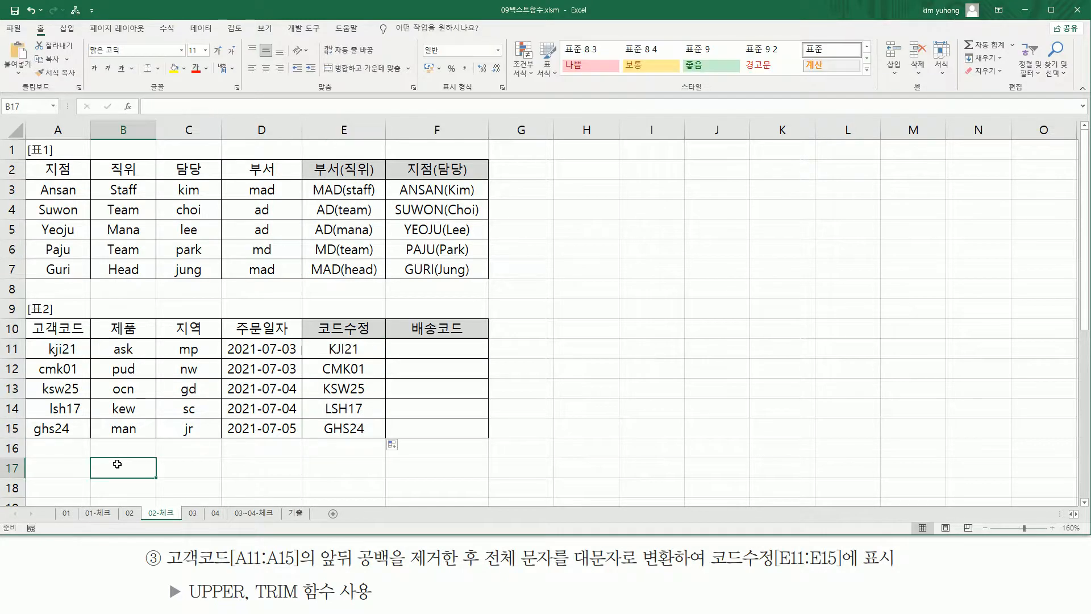
{"action": "type", "text": "=UPPER( TRIM( A11 ) )"}
{"action": "left_click", "coordinate": [196, 68]}
{"action": "left_click", "coordinate": [244, 492]}
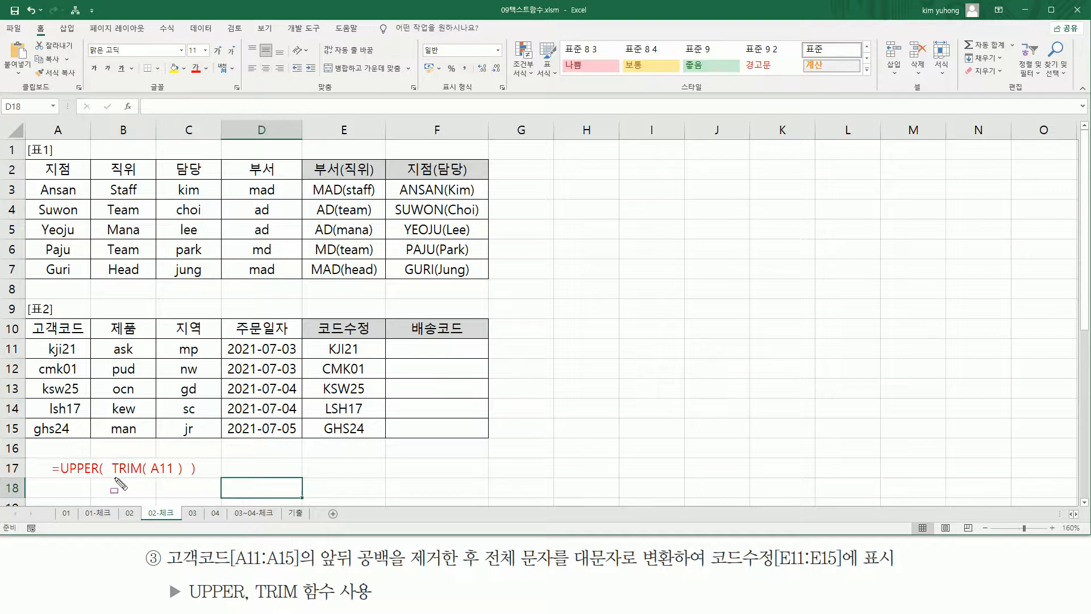
Examine how TRIM( A11 ) is nested inside UPPER in the formula text in B17.
{"action": "left_click_drag", "start_coordinate": [109, 455], "coordinate": [185, 481]}
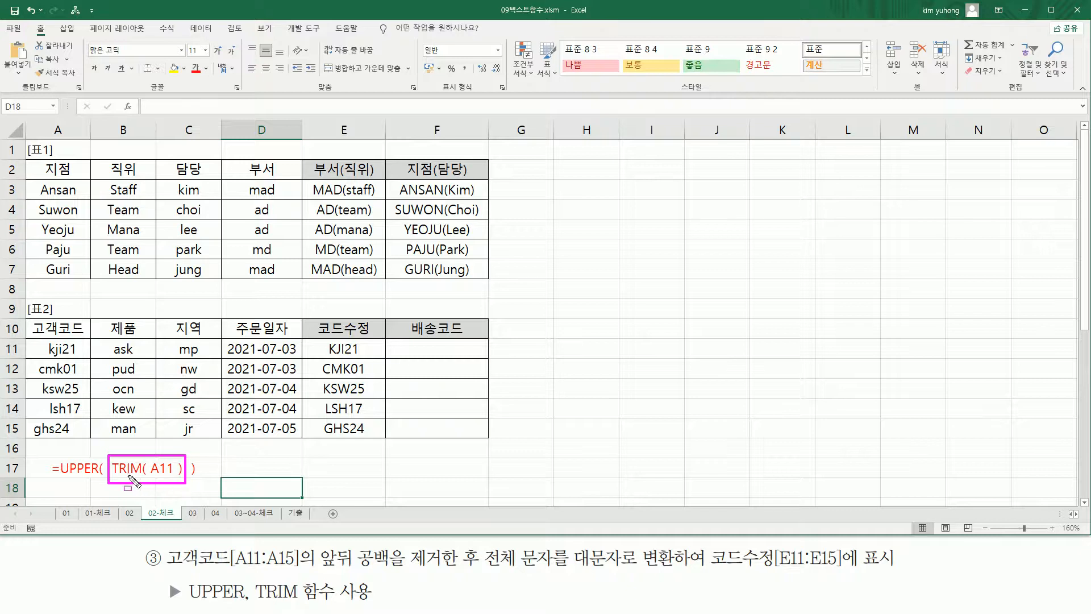
{"action": "mouse_move", "coordinate": [59, 449]}
{"action": "left_mouse_down"}
{"action": "mouse_move", "coordinate": [74, 491]}
{"action": "mouse_move", "coordinate": [204, 489]}
{"action": "left_mouse_up"}
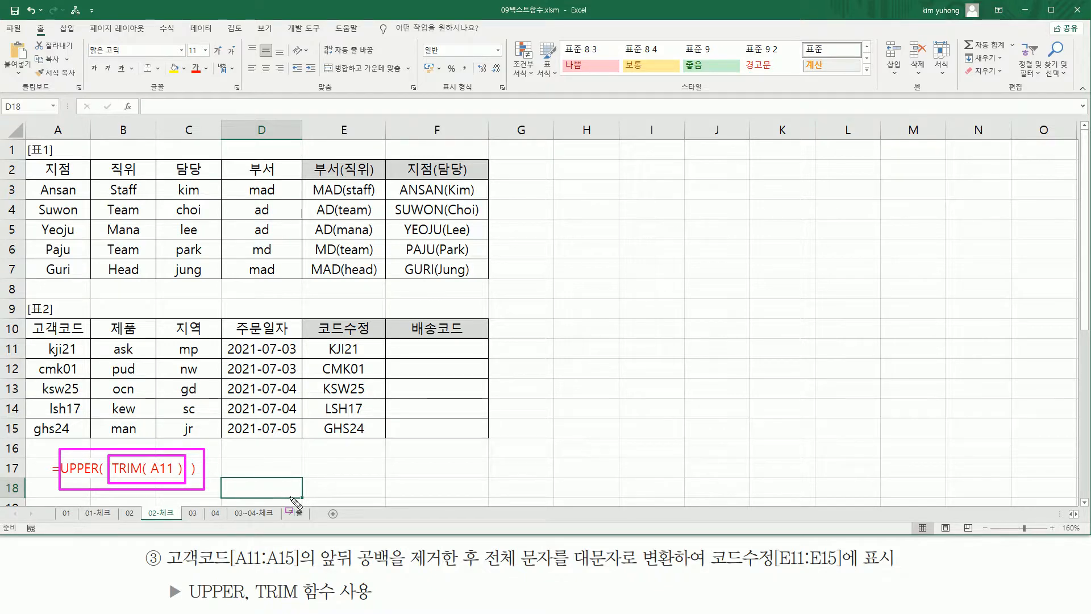
{"action": "key", "text": "Escape"}
{"action": "left_click_drag", "start_coordinate": [318, 568], "coordinate": [480, 571]}
{"action": "left_click_drag", "start_coordinate": [113, 478], "coordinate": [181, 478]}
{"action": "key", "text": "Escape"}
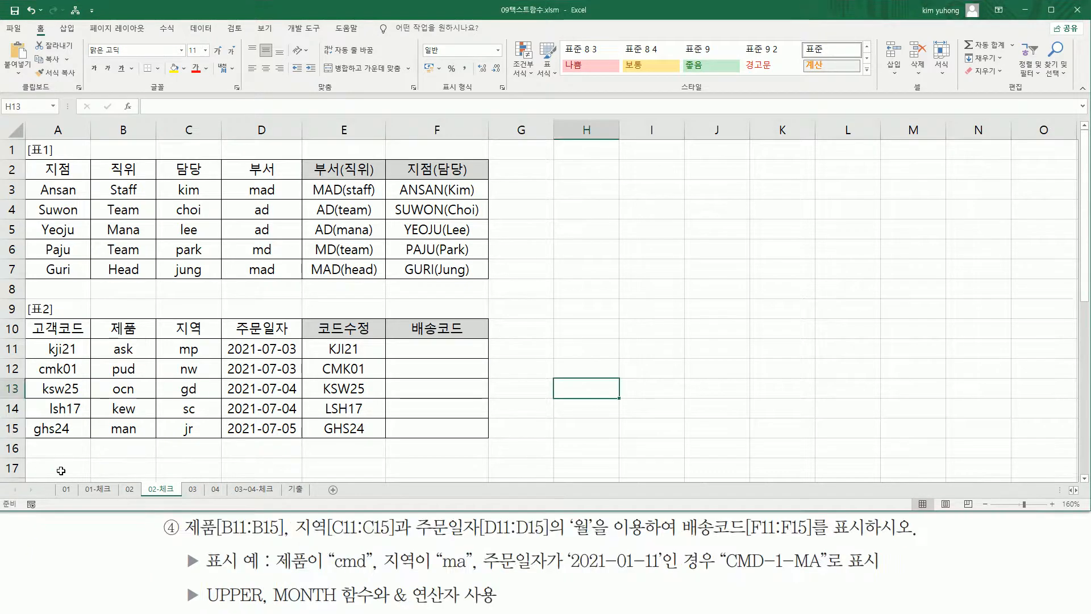
Review the fourth task's ranges: products B11:B15, regions C11:C15, the month of order dates D11:D15, and delivery codes F11:F15.
{"action": "left_click_drag", "start_coordinate": [182, 536], "coordinate": [275, 537]}
{"action": "left_click_drag", "start_coordinate": [105, 340], "coordinate": [145, 442]}
{"action": "left_click_drag", "start_coordinate": [294, 537], "coordinate": [413, 536]}
{"action": "mouse_move", "coordinate": [176, 342]}
{"action": "left_mouse_down"}
{"action": "mouse_move", "coordinate": [206, 421]}
{"action": "mouse_move", "coordinate": [176, 341]}
{"action": "left_mouse_up"}
{"action": "left_click_drag", "start_coordinate": [415, 537], "coordinate": [548, 536]}
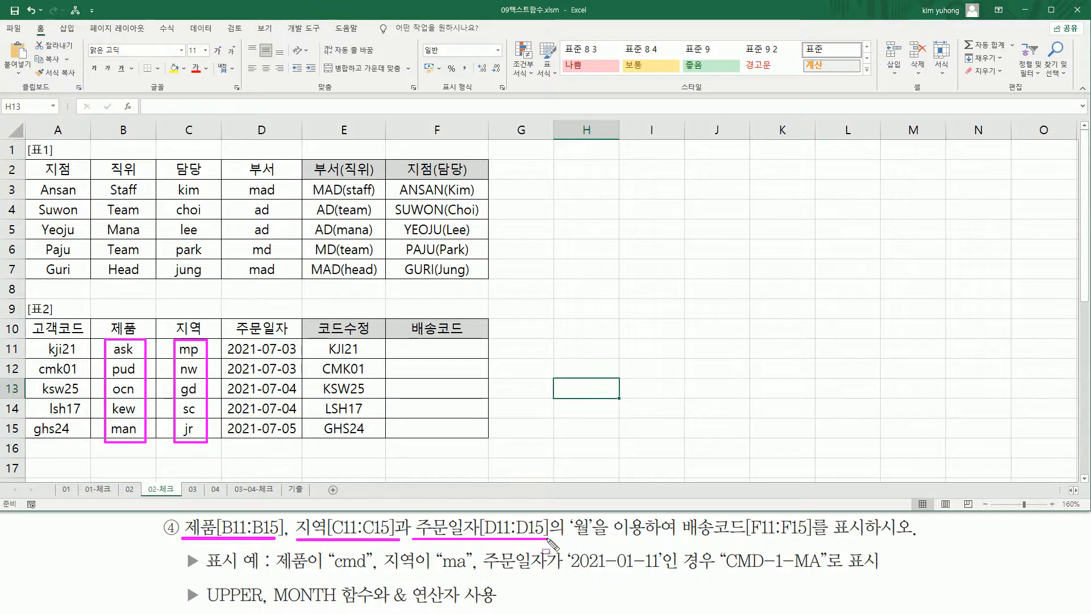
{"action": "mouse_move", "coordinate": [223, 341]}
{"action": "left_mouse_down"}
{"action": "mouse_move", "coordinate": [267, 413]}
{"action": "mouse_move", "coordinate": [307, 446]}
{"action": "left_mouse_up"}
{"action": "mouse_move", "coordinate": [569, 521]}
{"action": "left_mouse_down"}
{"action": "mouse_move", "coordinate": [591, 537]}
{"action": "mouse_move", "coordinate": [630, 537]}
{"action": "mouse_move", "coordinate": [646, 527]}
{"action": "mouse_move", "coordinate": [640, 515]}
{"action": "left_mouse_up"}
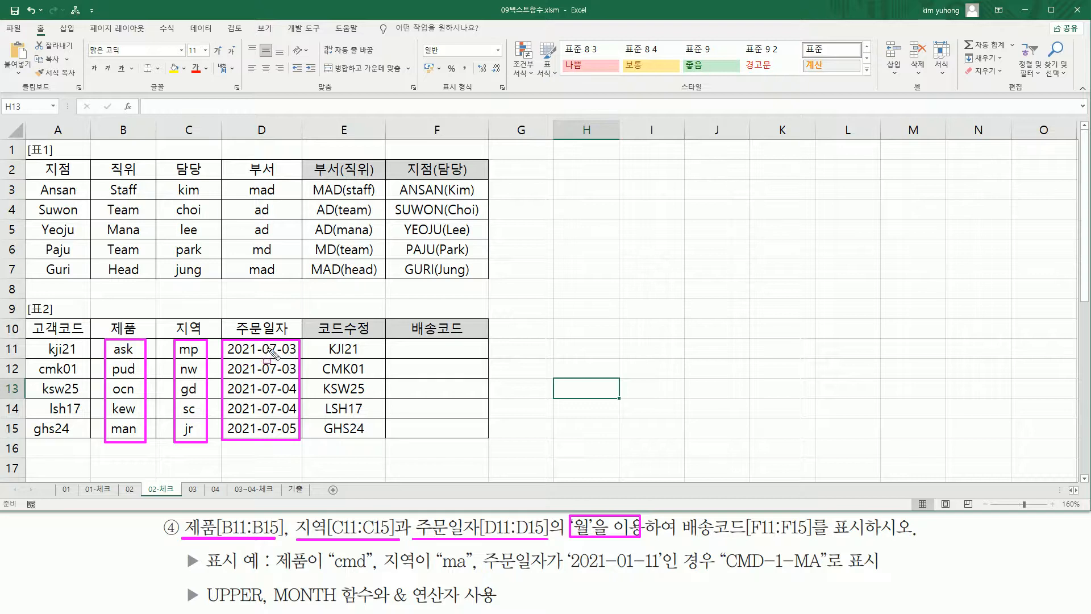
{"action": "left_click_drag", "start_coordinate": [261, 332], "coordinate": [278, 458]}
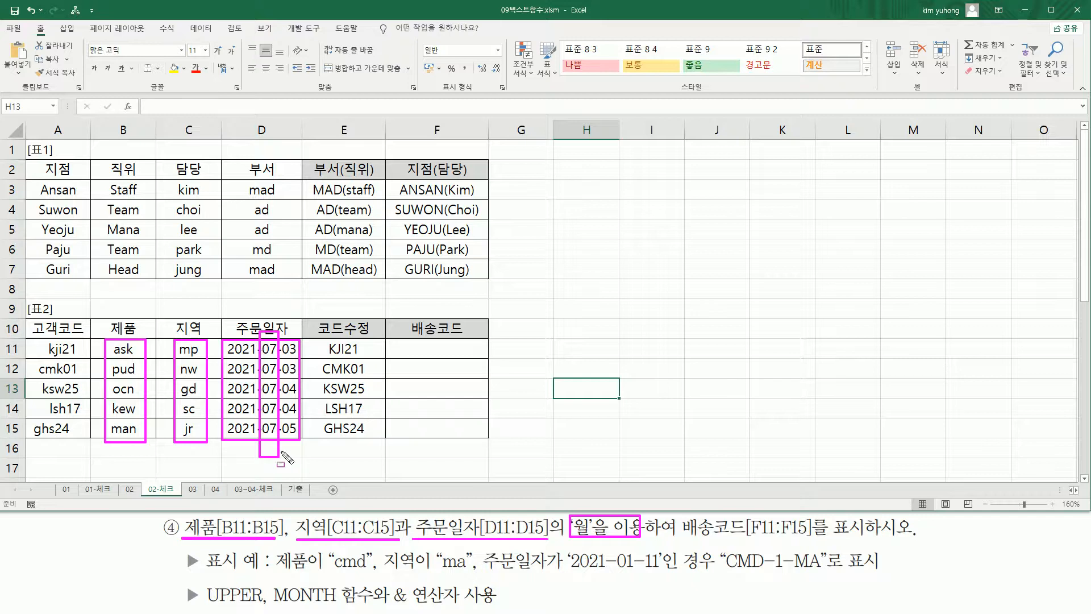
{"action": "left_click_drag", "start_coordinate": [275, 604], "coordinate": [364, 605]}
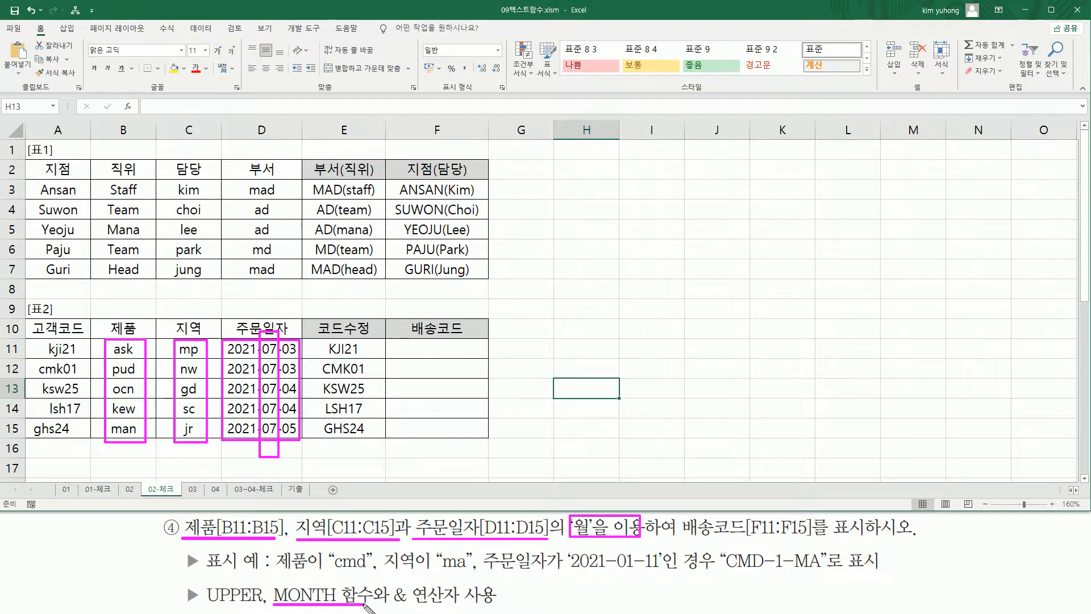
{"action": "left_click_drag", "start_coordinate": [405, 343], "coordinate": [479, 436]}
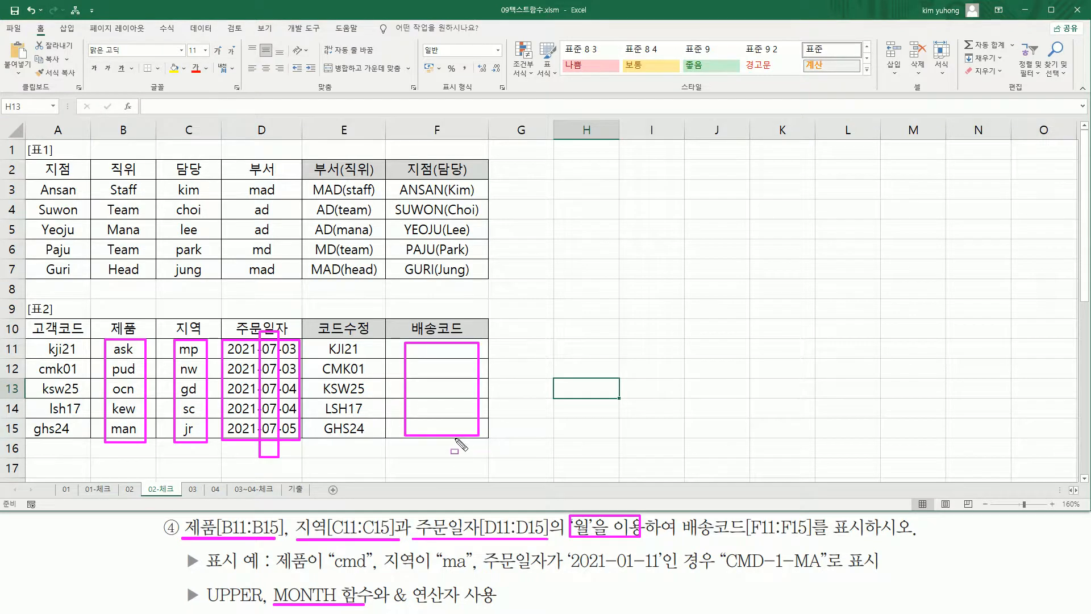
Review the fourth task's display example CMD-1-MA and its required UPPER and MONTH functions and & operator.
{"action": "left_click_drag", "start_coordinate": [335, 571], "coordinate": [365, 572]}
{"action": "left_click_drag", "start_coordinate": [441, 573], "coordinate": [465, 572]}
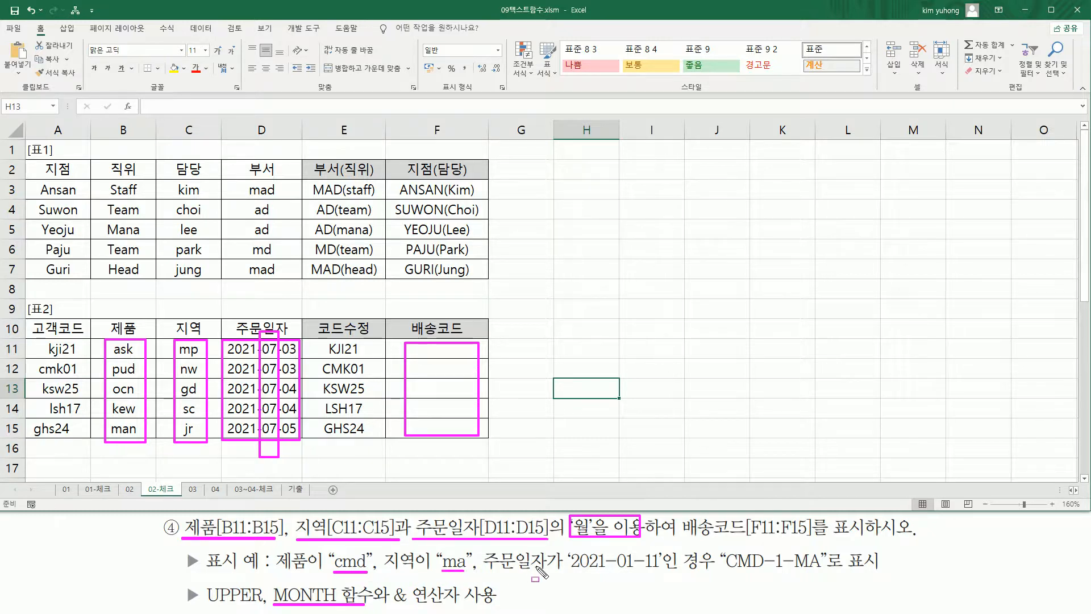
{"action": "left_click_drag", "start_coordinate": [568, 572], "coordinate": [656, 572]}
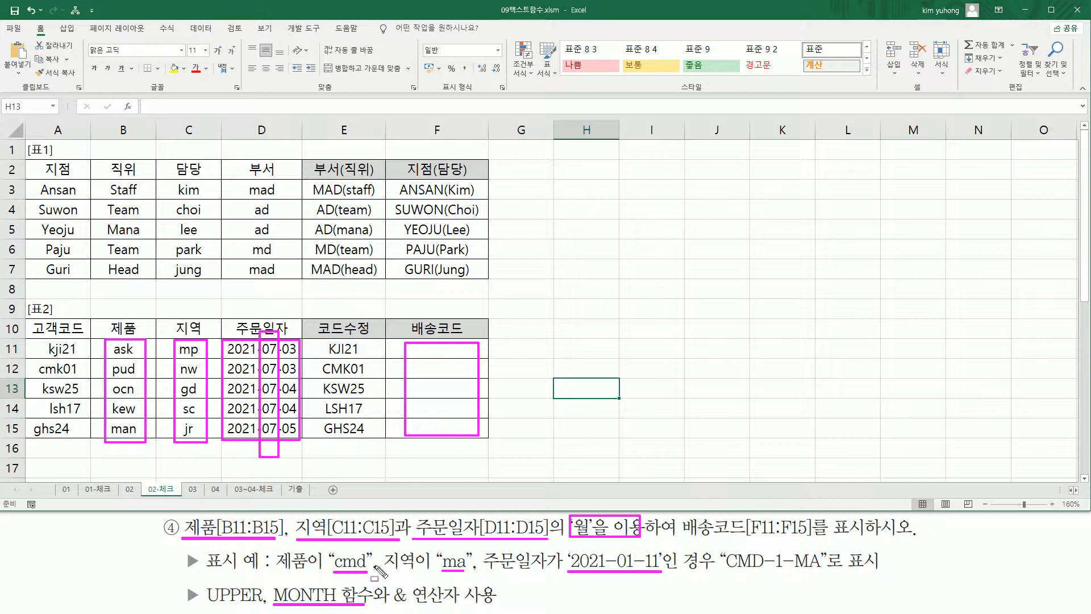
{"action": "left_click_drag", "start_coordinate": [727, 571], "coordinate": [763, 570]}
{"action": "left_click_drag", "start_coordinate": [795, 570], "coordinate": [822, 569]}
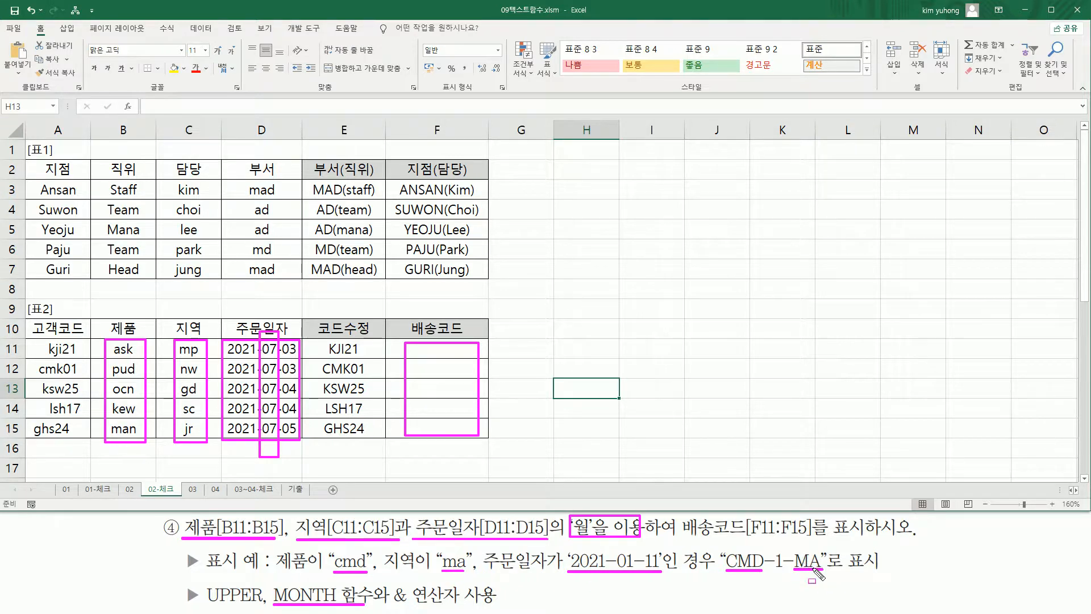
{"action": "left_click_drag", "start_coordinate": [616, 554], "coordinate": [635, 580]}
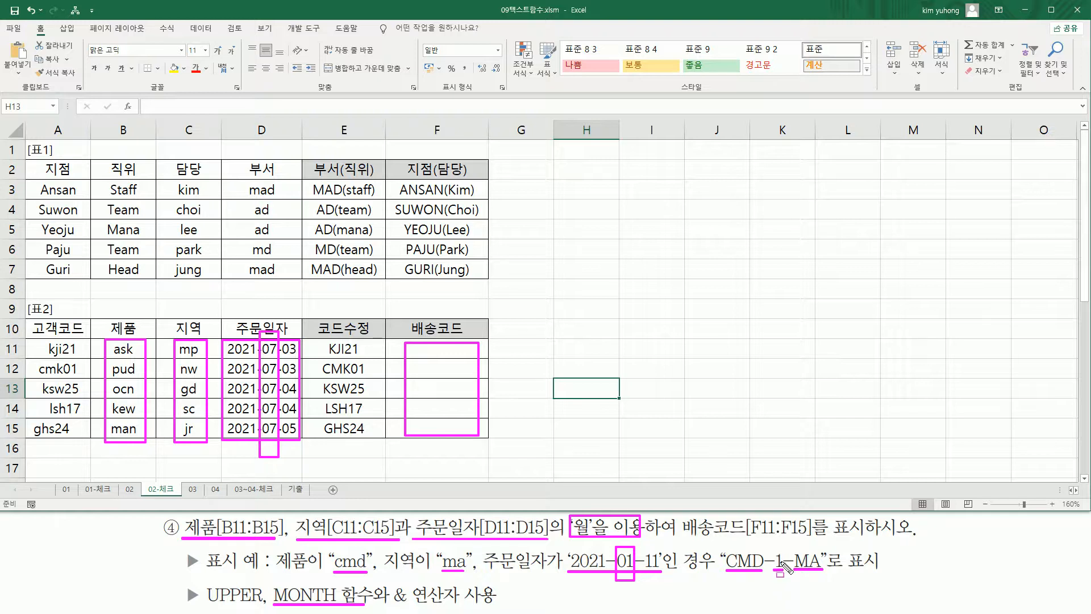
{"action": "left_click_drag", "start_coordinate": [773, 564], "coordinate": [789, 565]}
{"action": "left_click_drag", "start_coordinate": [204, 579], "coordinate": [263, 606]}
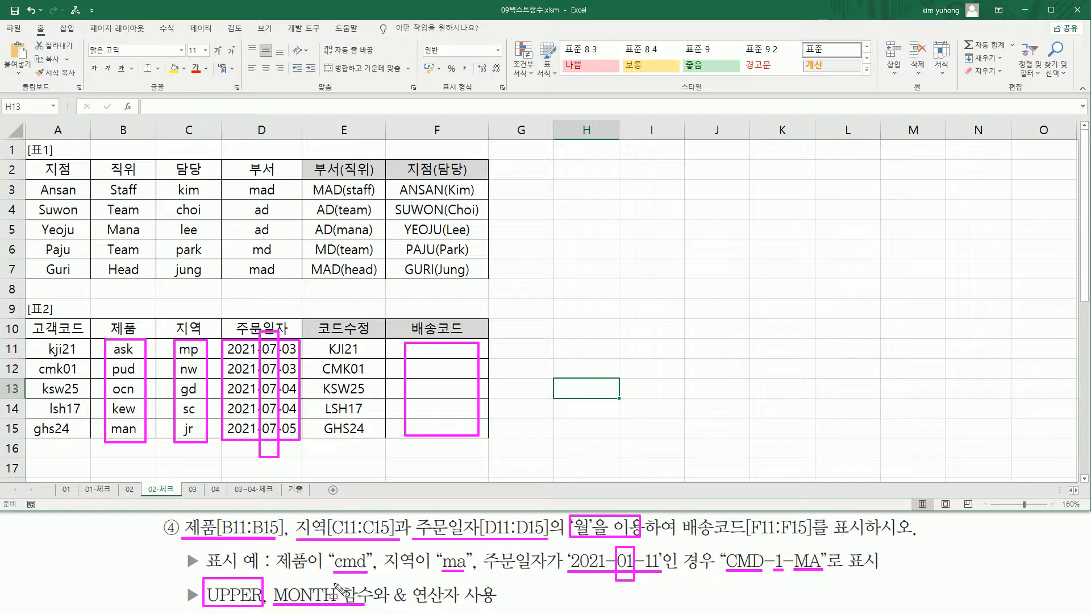
{"action": "mouse_move", "coordinate": [392, 579]}
{"action": "left_mouse_down"}
{"action": "mouse_move", "coordinate": [401, 604]}
{"action": "mouse_move", "coordinate": [463, 607]}
{"action": "left_mouse_up"}
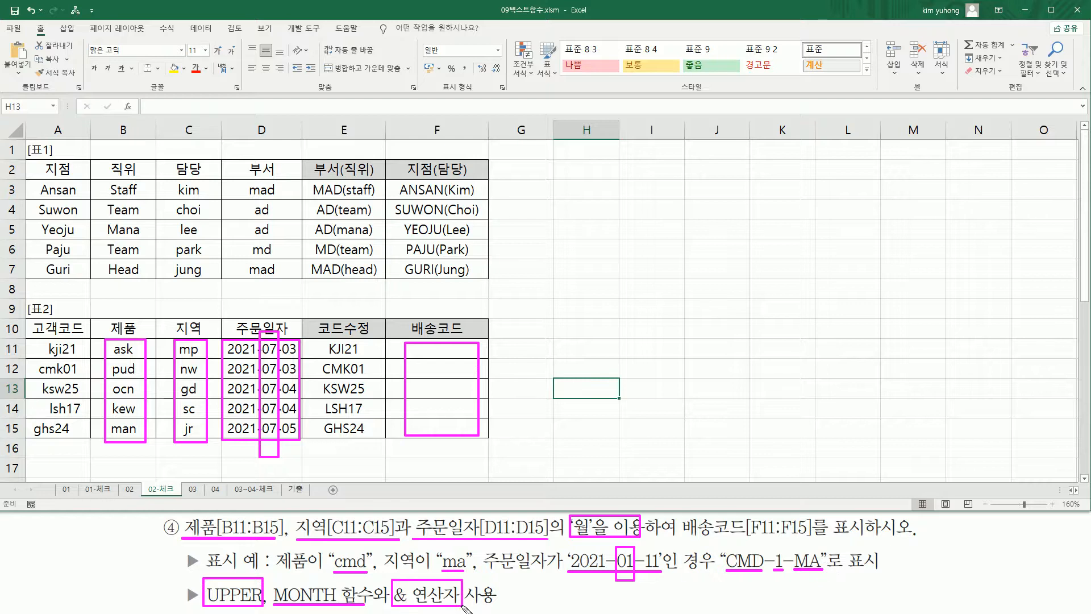
{"action": "key", "text": "Escape"}
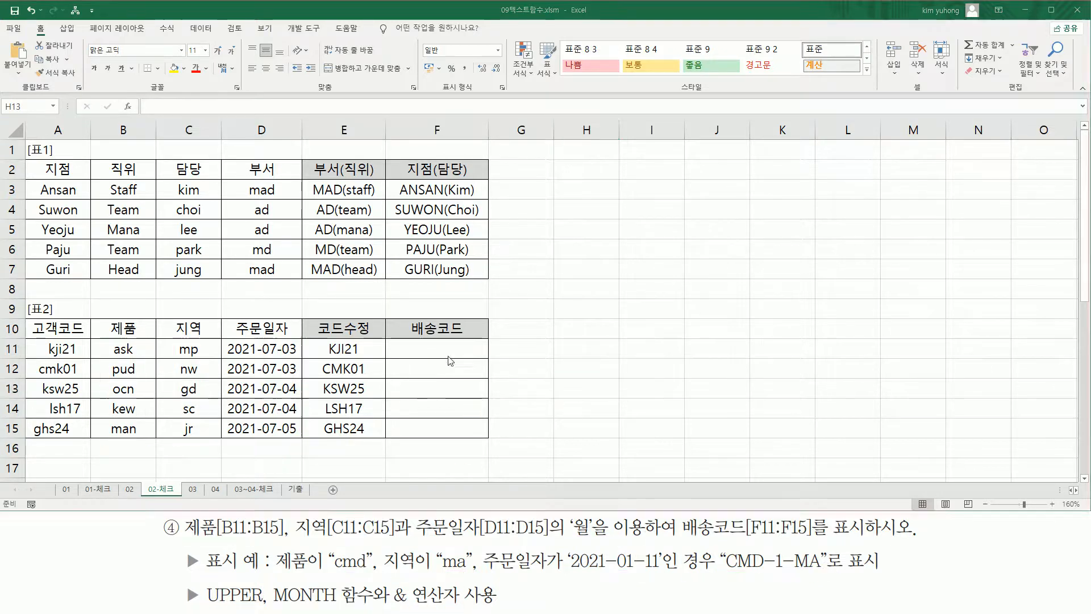
Start the delivery code formula in F11 with =UPPER(B11).
{"action": "left_click", "coordinate": [437, 349]}
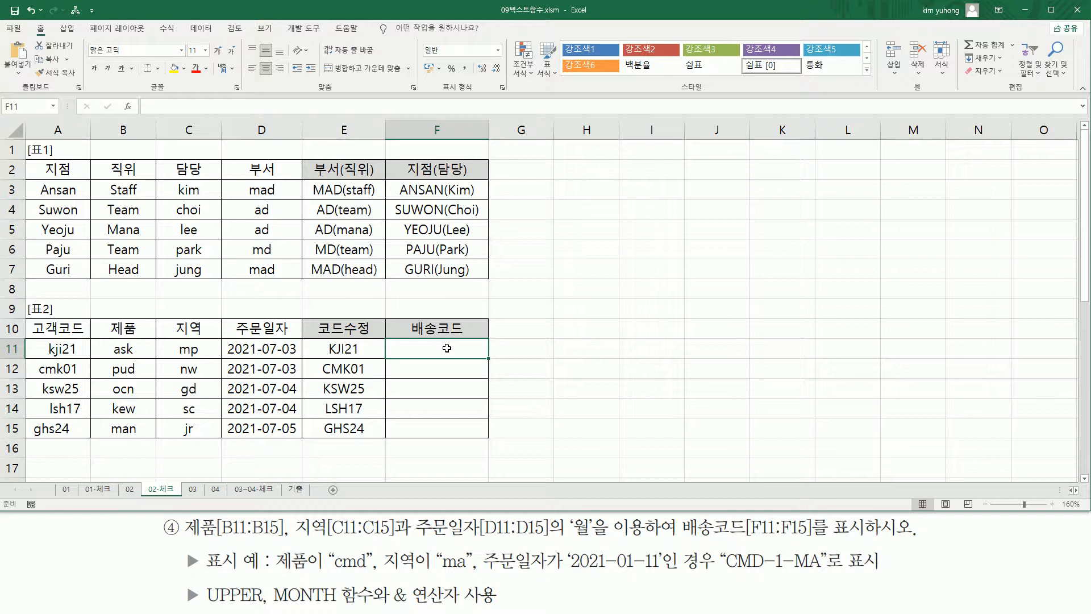
{"action": "type", "text": "="}
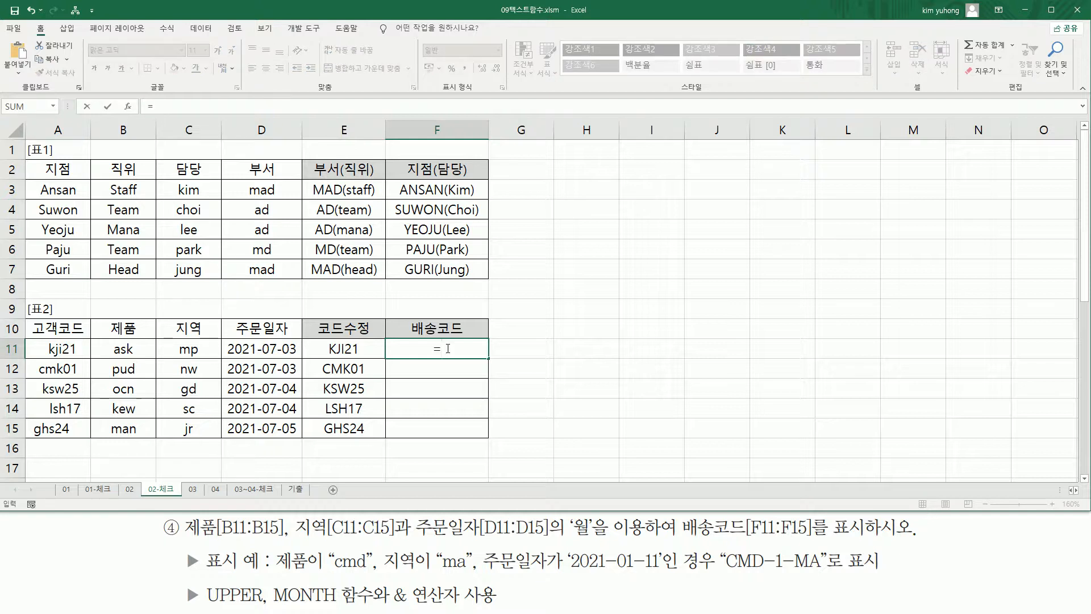
{"action": "type", "text": "UPP"}
{"action": "key", "text": "Tab"}
{"action": "key", "text": "Left"}
{"action": "key", "text": "Left"}
{"action": "key", "text": "Left"}
{"action": "key", "text": "Left"}
{"action": "type", "text": ")"}
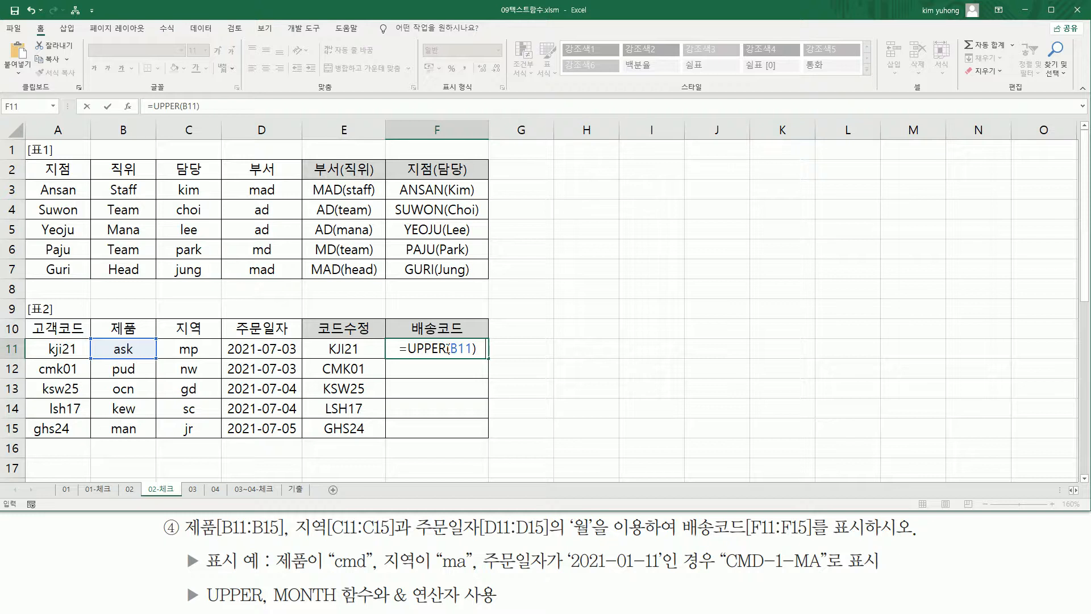
Complete the delivery code formula in F11 as =UPPER(B11) & MONTH(D11) & UPPER(C11).
{"action": "type", "text": "  & "}
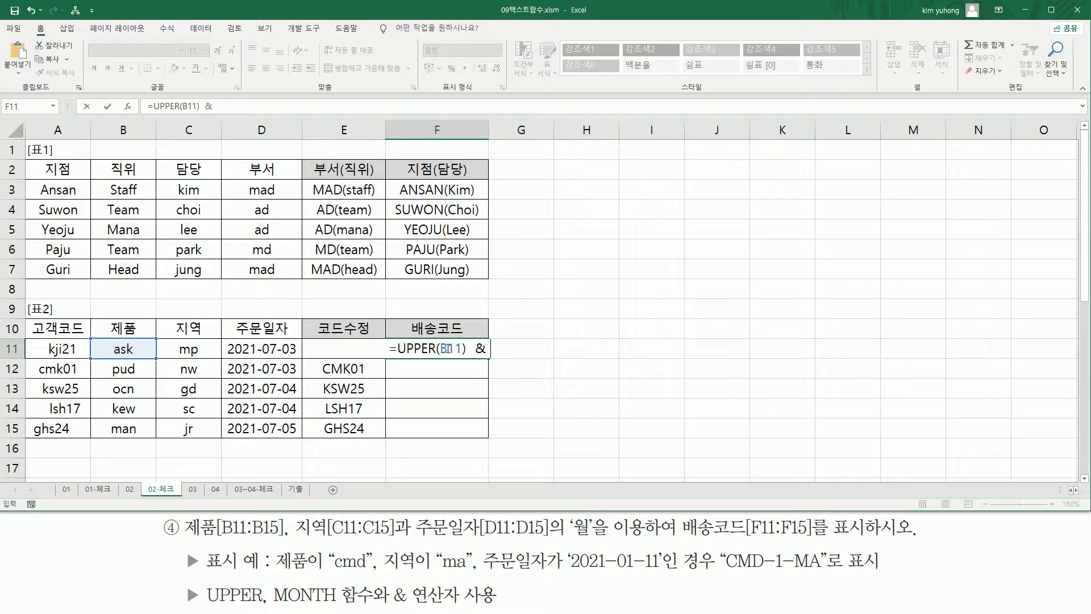
{"action": "type", "text": "MONTH("}
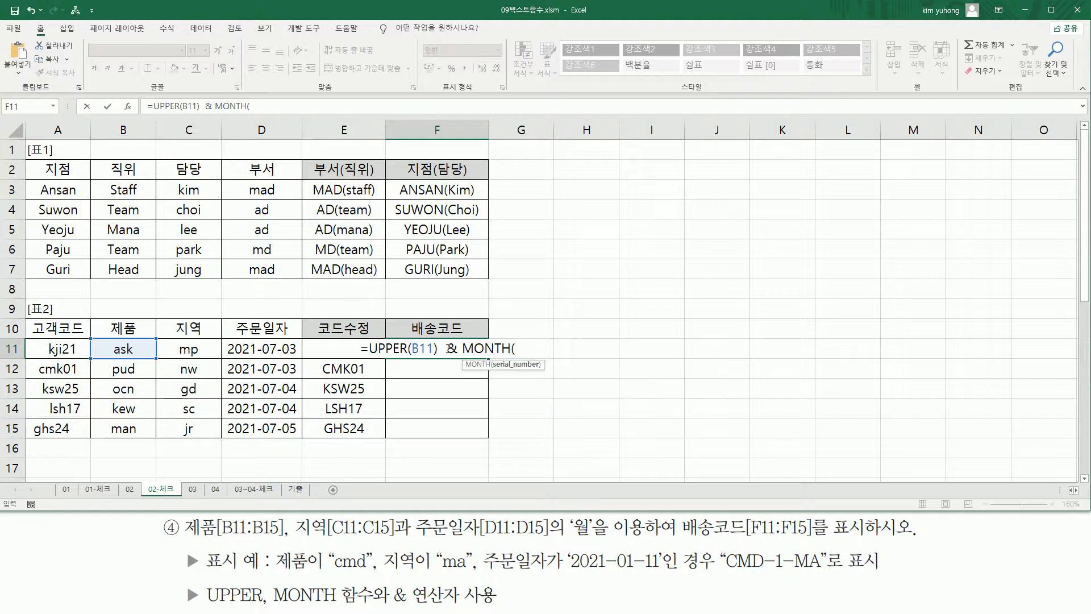
{"action": "left_click", "coordinate": [286, 350]}
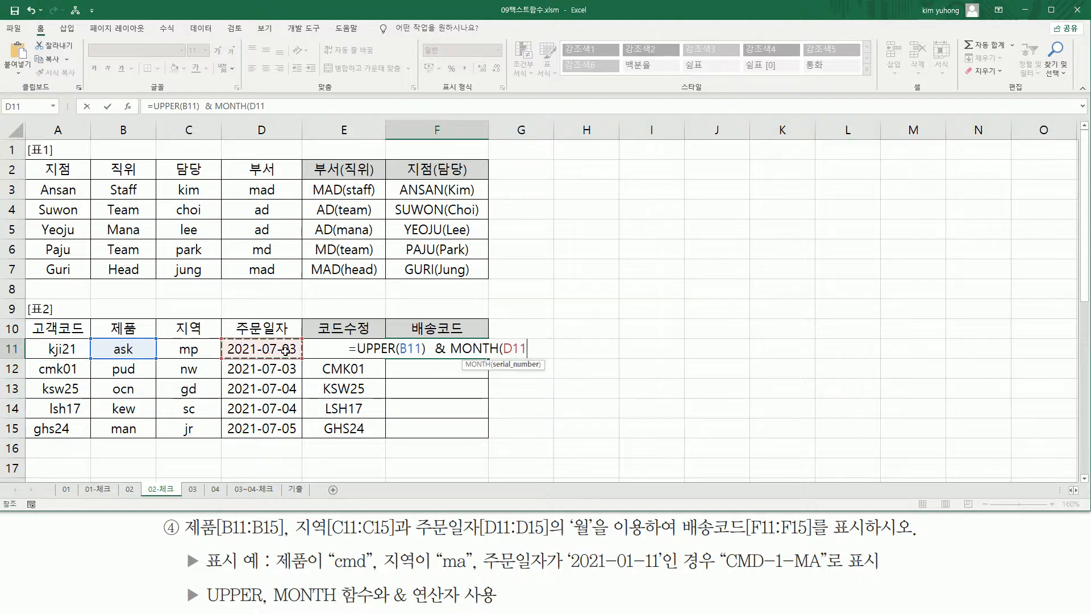
{"action": "type", "text": ") "}
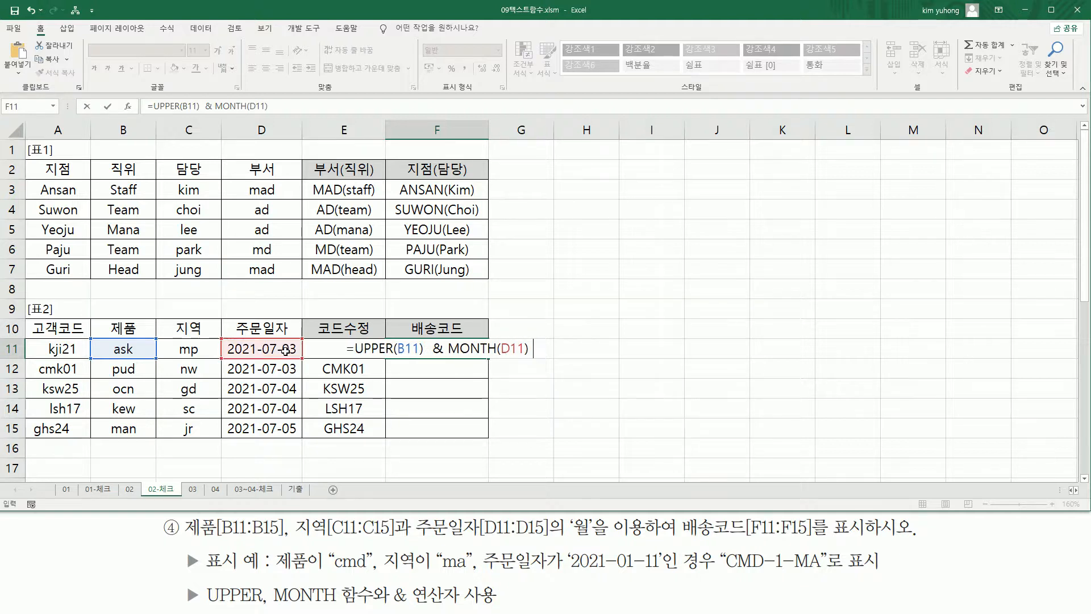
{"action": "type", "text": " &"}
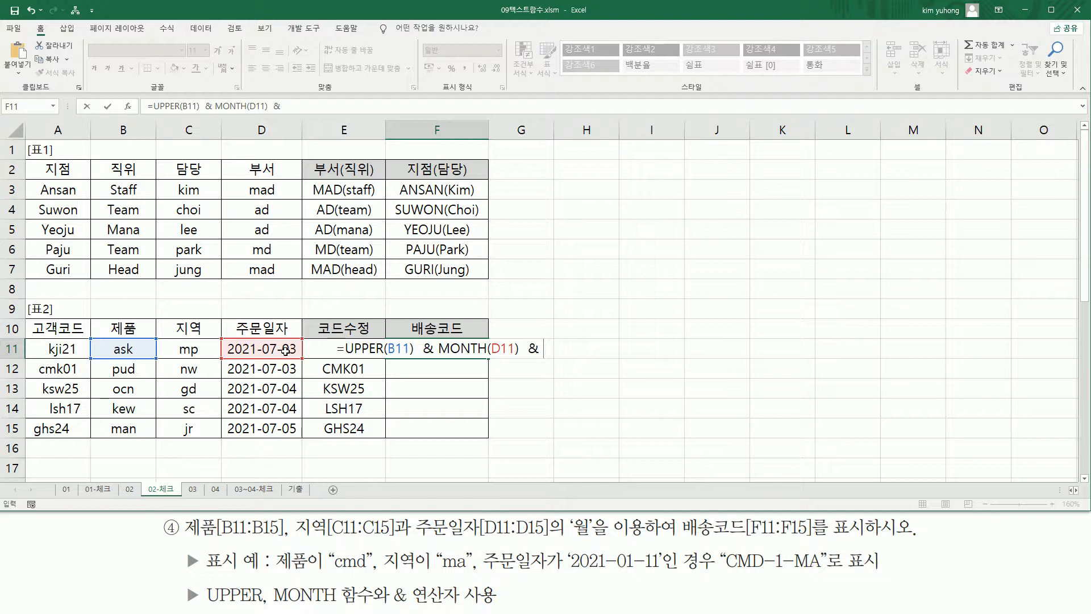
{"action": "type", "text": " UPPER("}
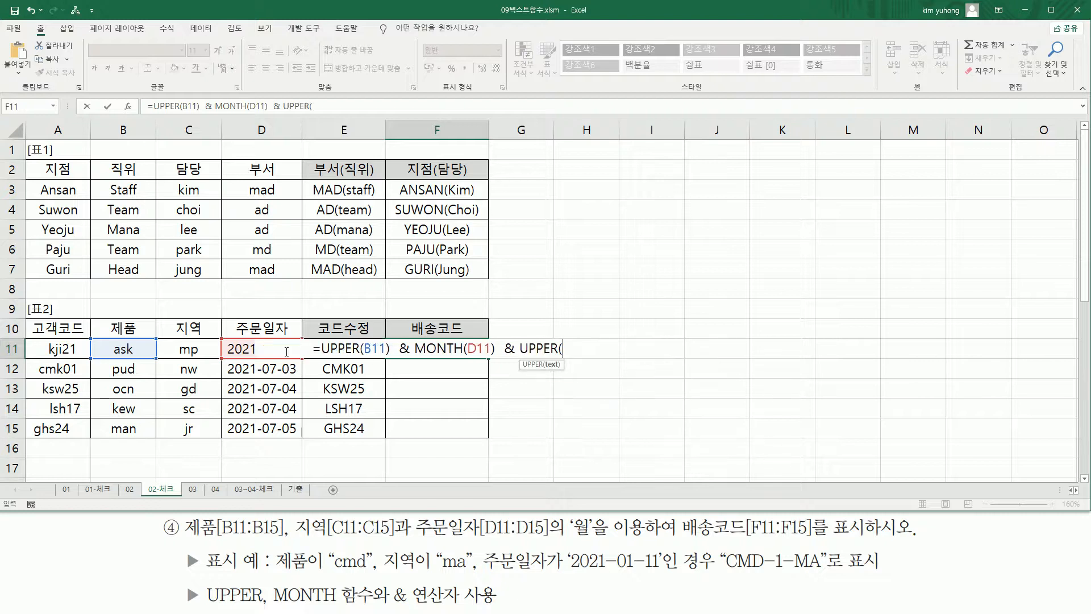
{"action": "left_click", "coordinate": [187, 349]}
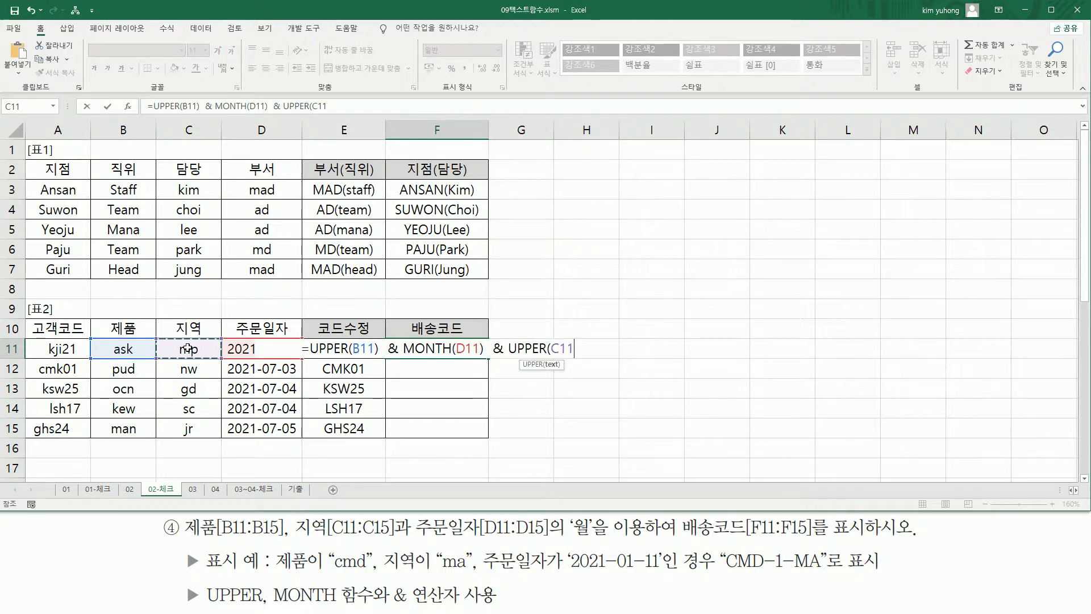
{"action": "type", "text": ")"}
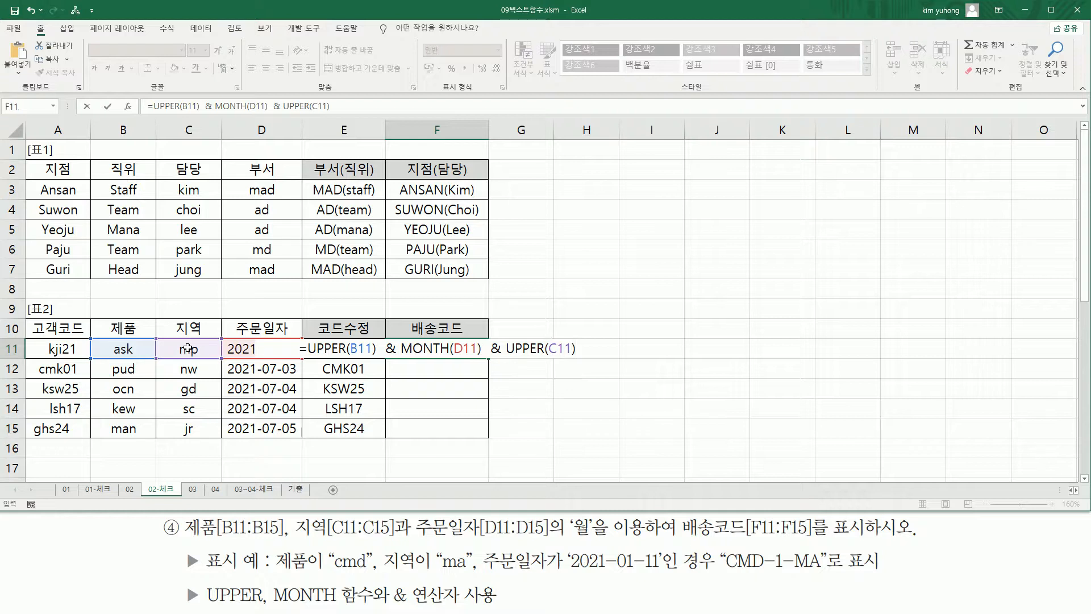
{"action": "key", "text": "ctrl+Return"}
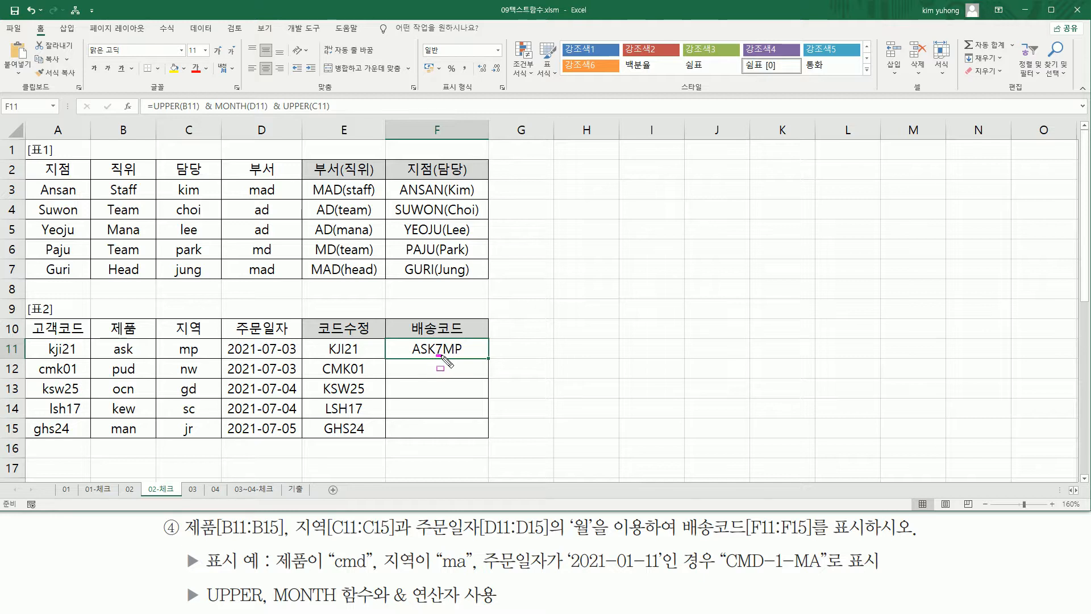
Join a "-" before and after MONTH(D11) in the F11 formula using &, and fill the formula down to F15.
{"action": "left_click_drag", "start_coordinate": [263, 356], "coordinate": [272, 356]}
{"action": "left_click_drag", "start_coordinate": [765, 566], "coordinate": [792, 566]}
{"action": "key", "text": "Escape"}
{"action": "double_click", "coordinate": [435, 345]}
{"action": "left_click", "coordinate": [401, 348]}
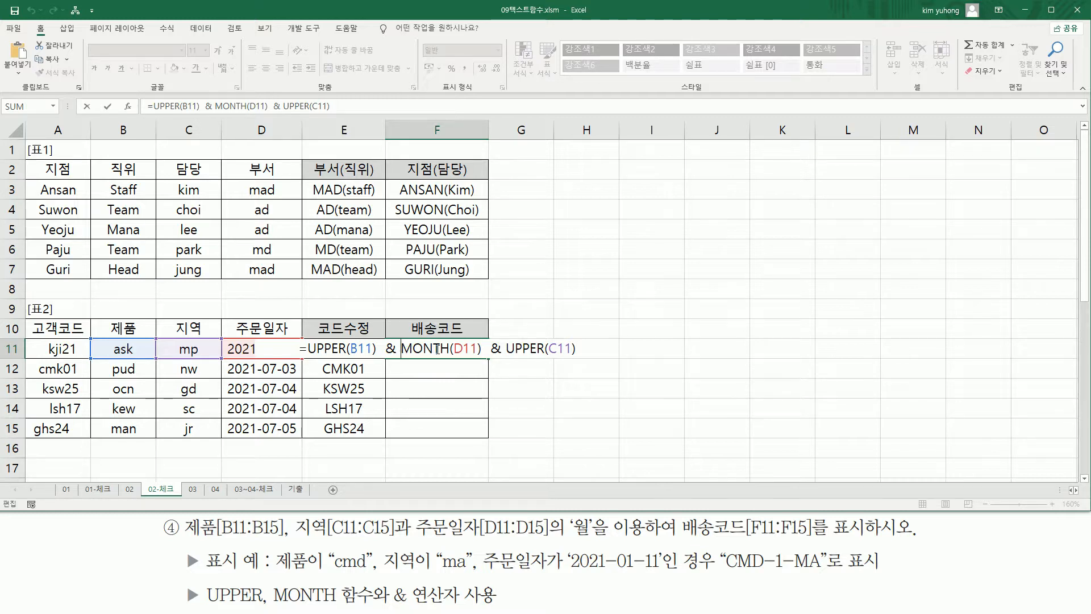
{"action": "type", "text": "\"-\"  "}
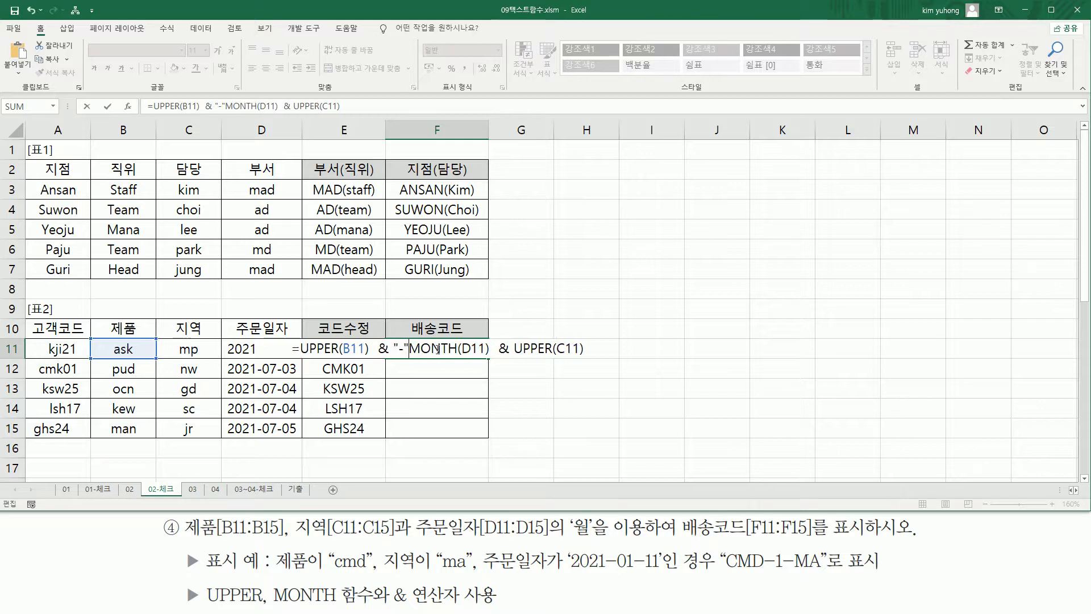
{"action": "type", "text": "&"}
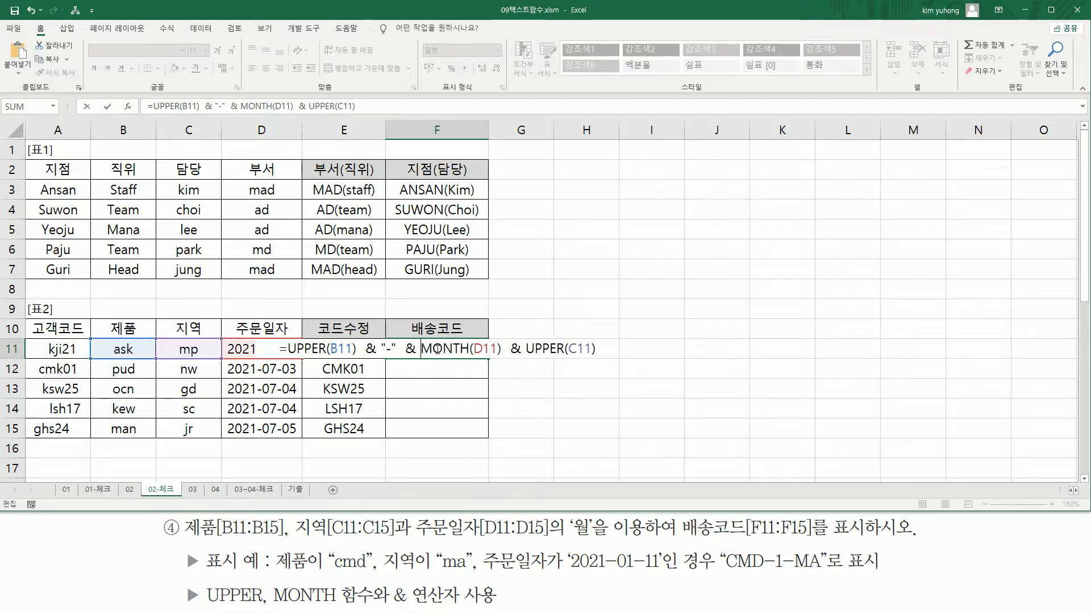
{"action": "left_click", "coordinate": [503, 354]}
{"action": "type", "text": "& \"-\""}
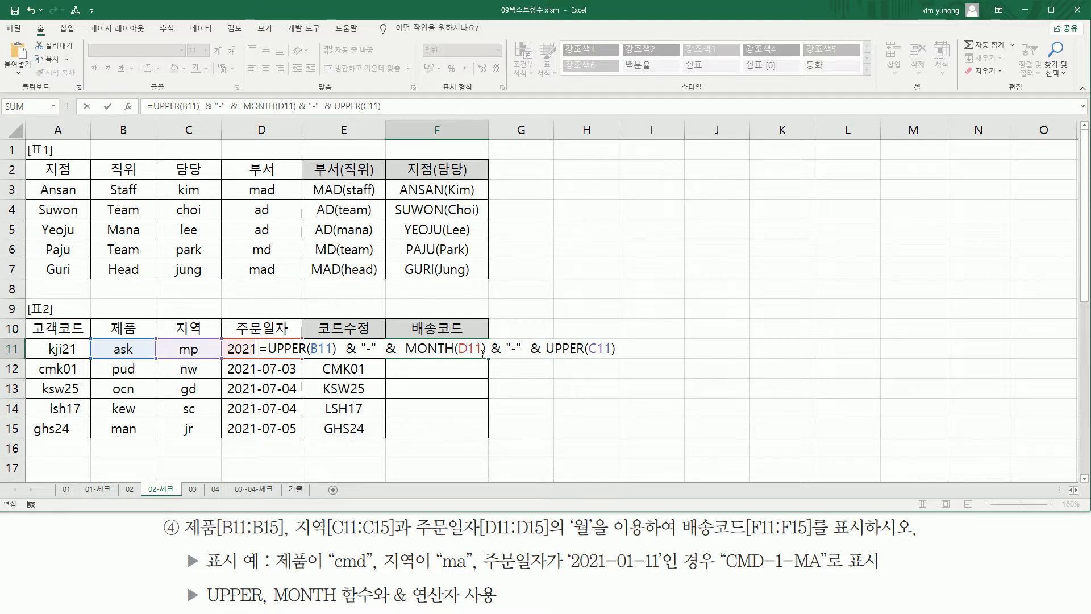
{"action": "key", "text": "Return"}
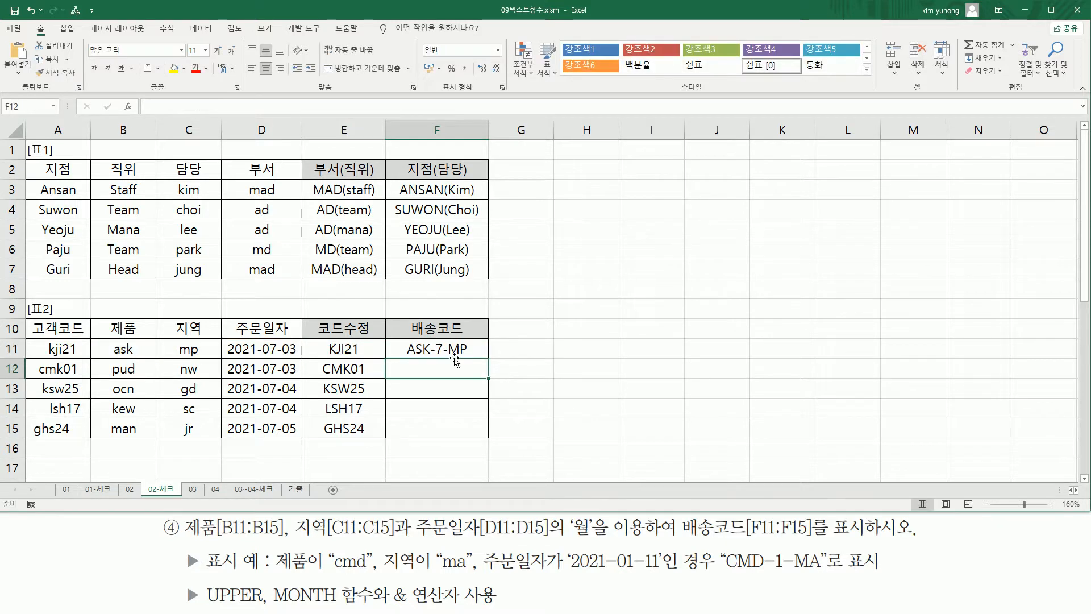
{"action": "left_click", "coordinate": [479, 351]}
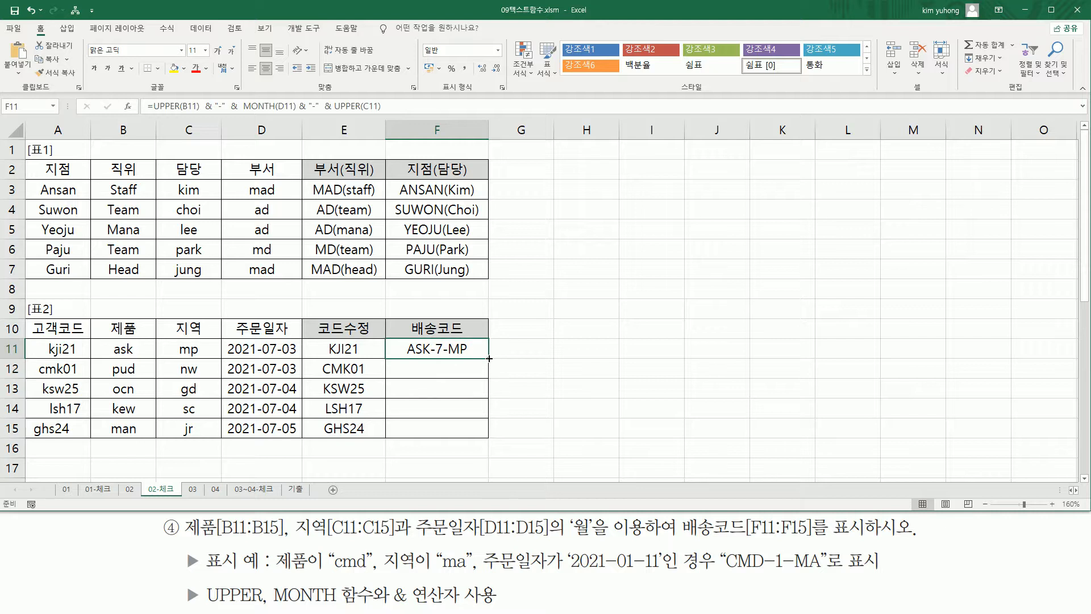
{"action": "left_click_drag", "start_coordinate": [488, 358], "coordinate": [490, 436]}
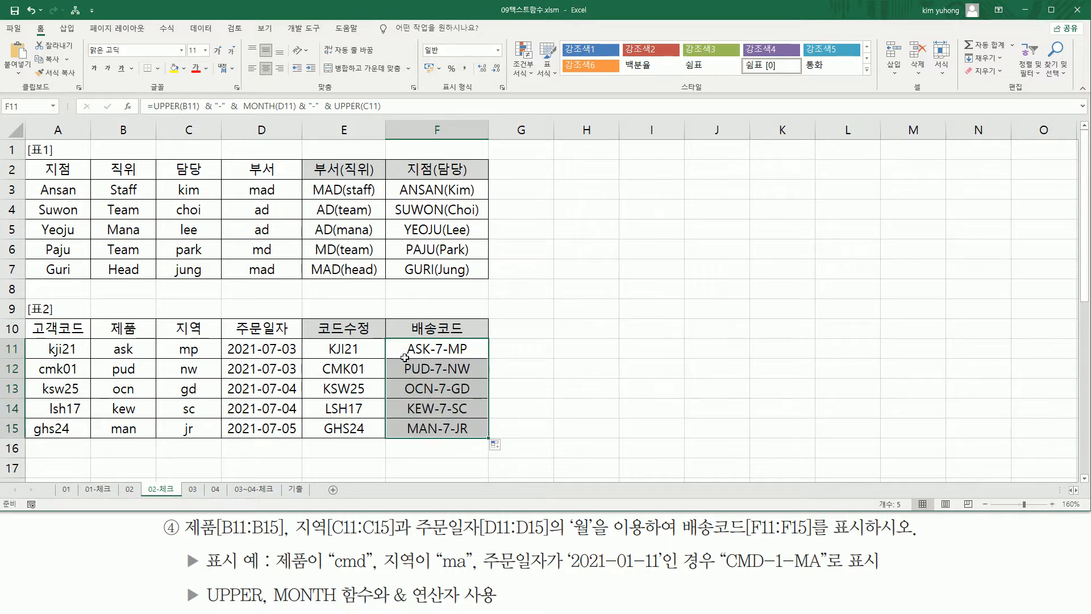
Write the delivery code formula as plain text in B17, left-aligned in red with wide spacing around the & operators.
{"action": "left_click", "coordinate": [140, 463]}
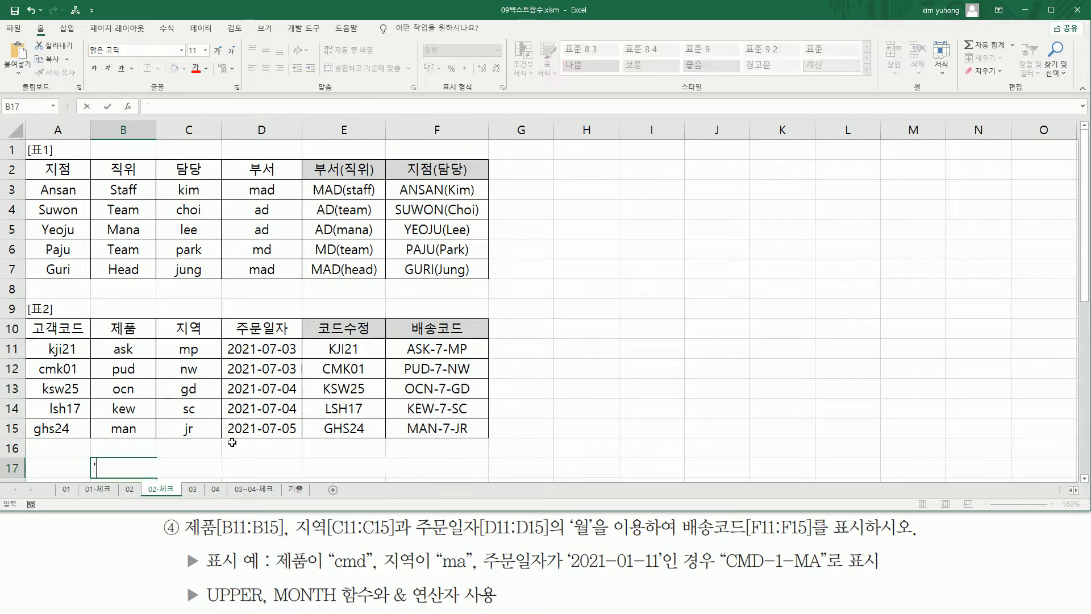
{"action": "type", "text": "'=UPPER(B11)  & \"-\"  &  MONTH(D11) & \"-\"  & UPPER(C11)"}
{"action": "scroll", "coordinate": [121, 440], "scroll_direction": "down", "scroll_amount": 1}
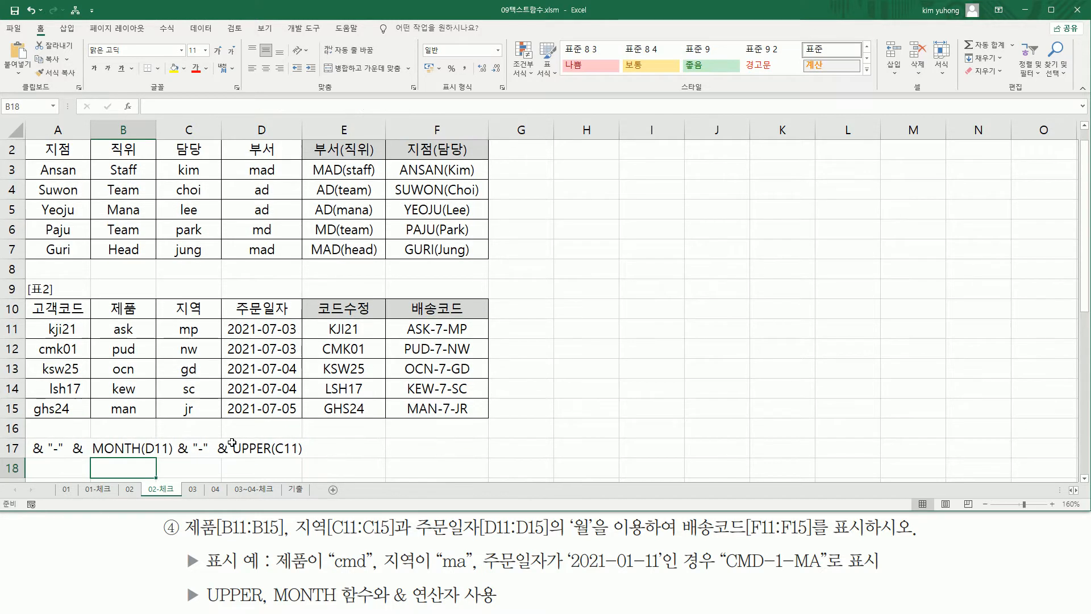
{"action": "left_click", "coordinate": [196, 68]}
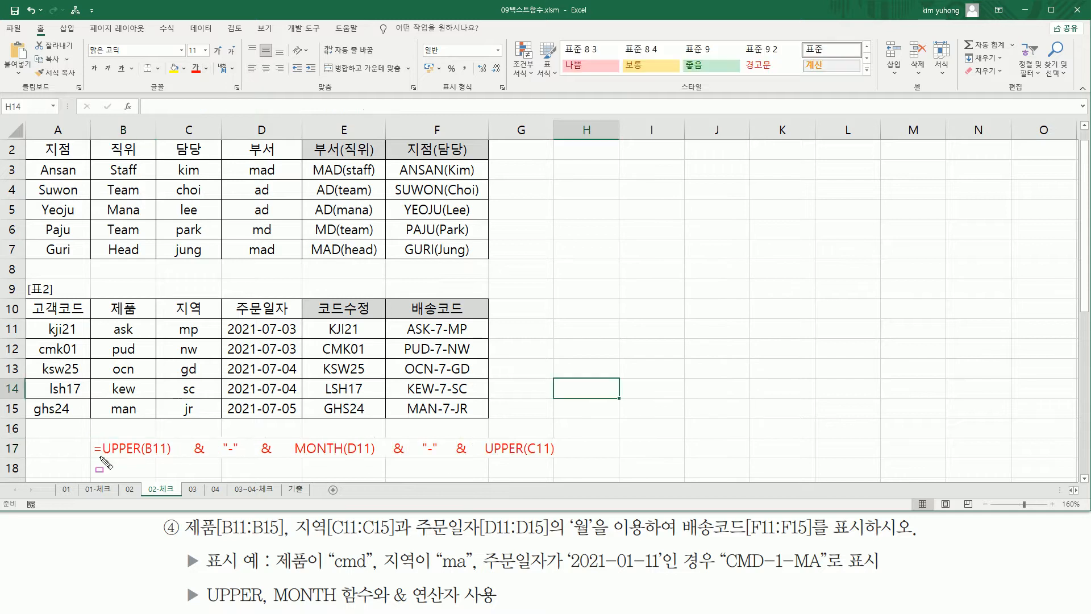
Examine the UPPER(B11), MONTH(D11), UPPER(C11) and "-" parts of the formula text in B17 and how & links them.
{"action": "left_click_drag", "start_coordinate": [100, 456], "coordinate": [170, 455]}
{"action": "left_click_drag", "start_coordinate": [486, 456], "coordinate": [549, 456]}
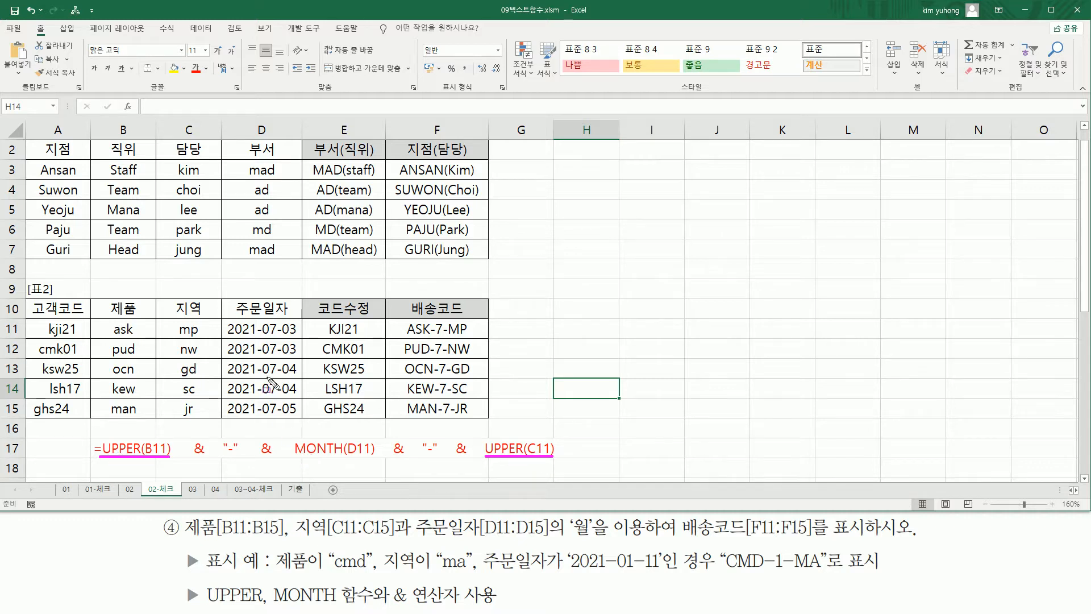
{"action": "left_click_drag", "start_coordinate": [295, 455], "coordinate": [371, 456]}
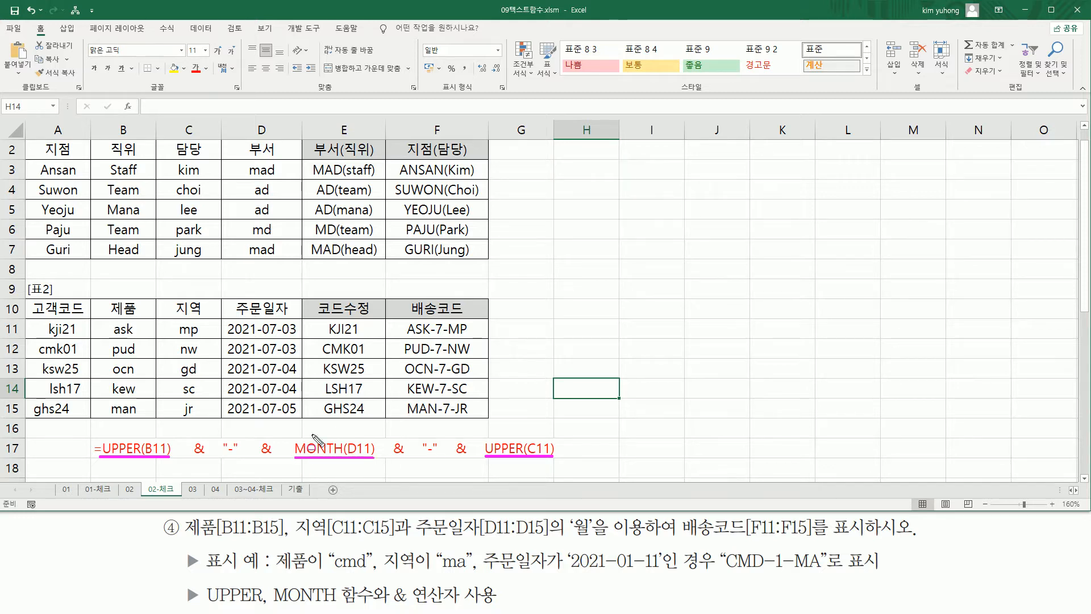
{"action": "left_click_drag", "start_coordinate": [218, 436], "coordinate": [245, 458]}
{"action": "left_click_drag", "start_coordinate": [418, 437], "coordinate": [440, 458]}
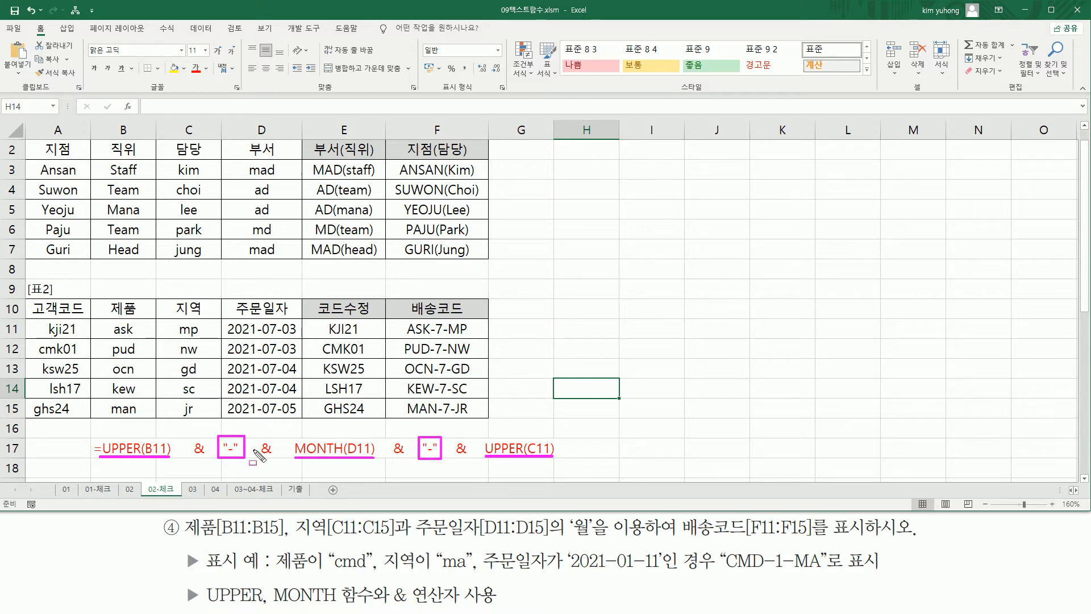
{"action": "left_click_drag", "start_coordinate": [192, 455], "coordinate": [275, 456]}
{"action": "left_click_drag", "start_coordinate": [388, 456], "coordinate": [472, 456]}
{"action": "key", "text": "Escape"}
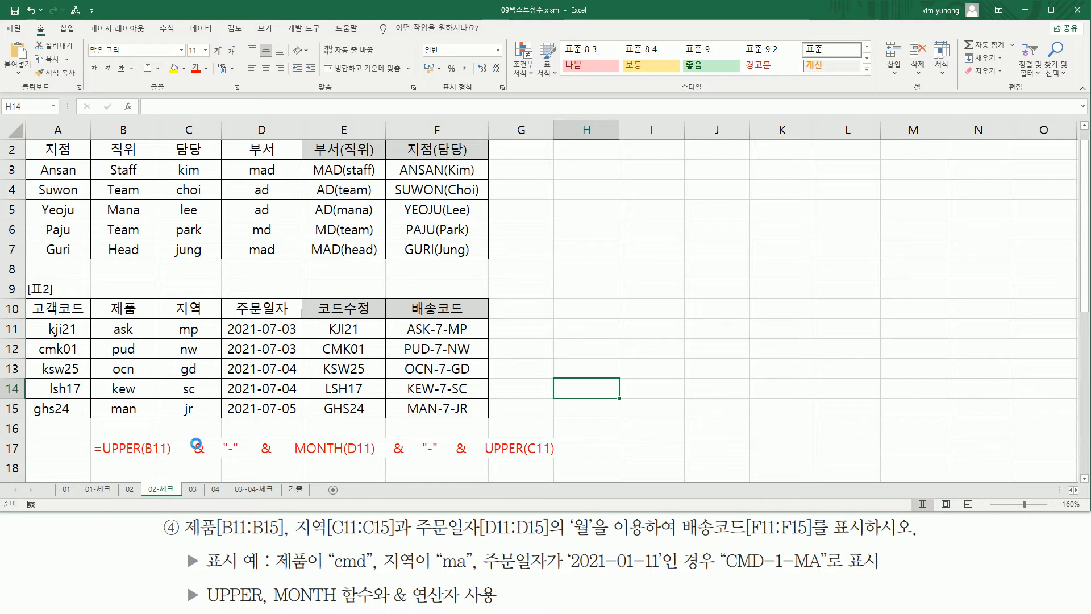
Examine each & operator in the B17 formula text against the display example CMD-1-MA.
{"action": "left_click_drag", "start_coordinate": [191, 446], "coordinate": [208, 464]}
{"action": "left_click_drag", "start_coordinate": [257, 434], "coordinate": [276, 464]}
{"action": "left_click_drag", "start_coordinate": [389, 432], "coordinate": [409, 462]}
{"action": "left_click_drag", "start_coordinate": [453, 433], "coordinate": [473, 467]}
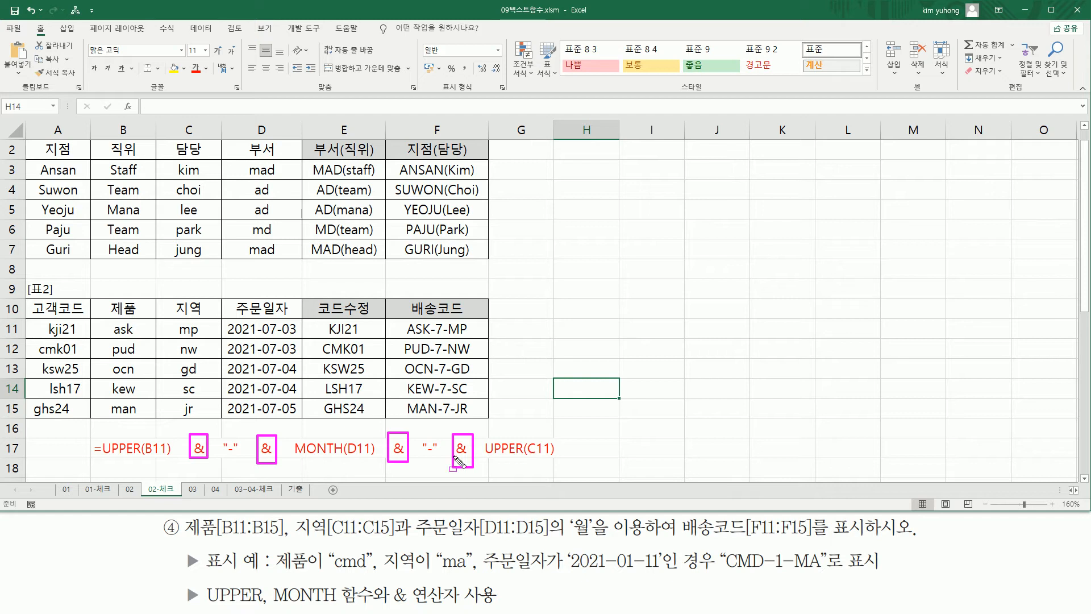
{"action": "left_click_drag", "start_coordinate": [724, 570], "coordinate": [822, 570]}
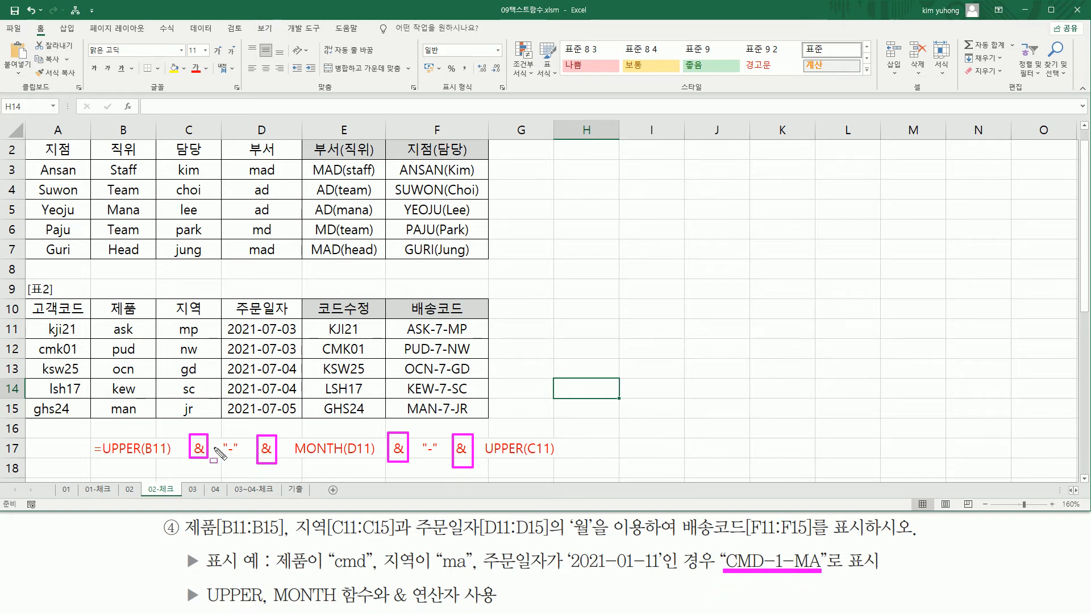